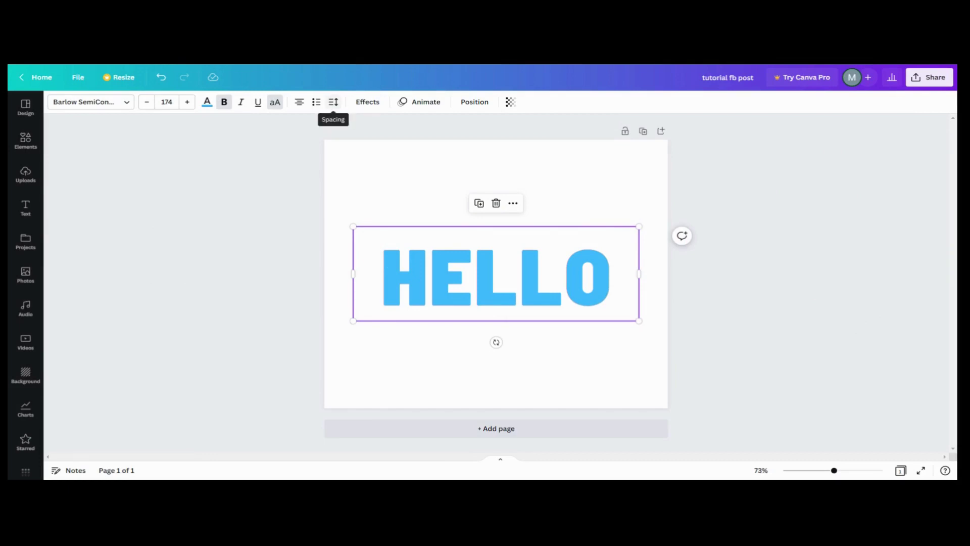
Widen the letter spacing of the blue HELLO heading to 98
click(335, 105)
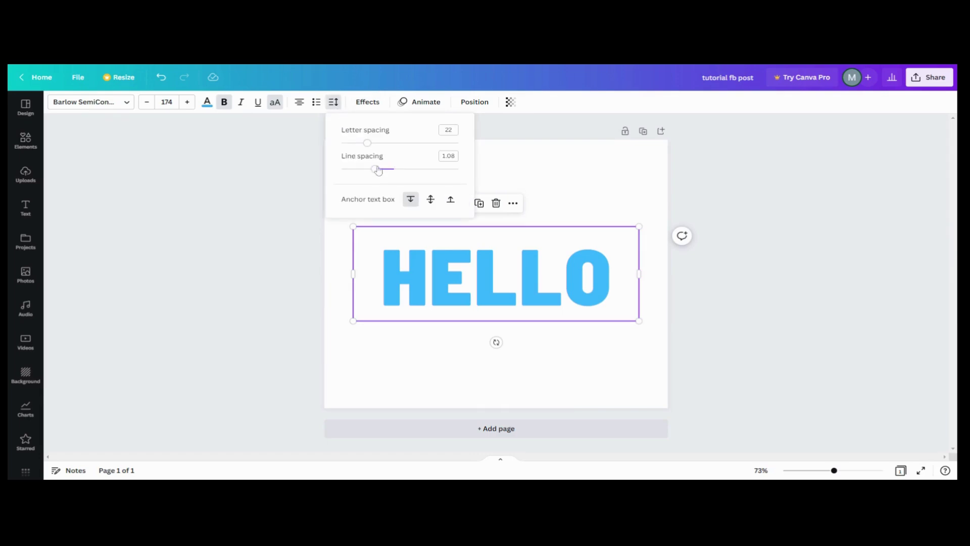
click(367, 144)
drag(366, 145, 378, 148)
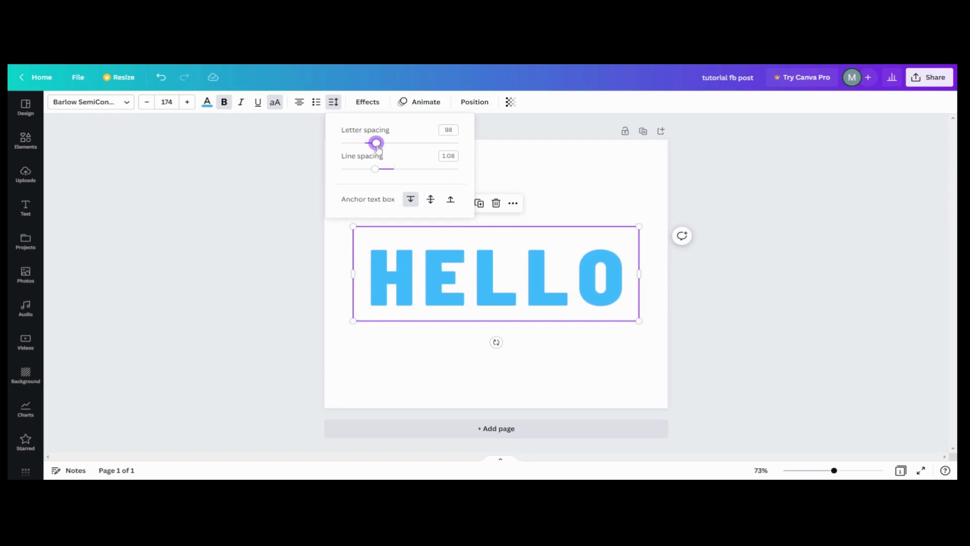
click(292, 195)
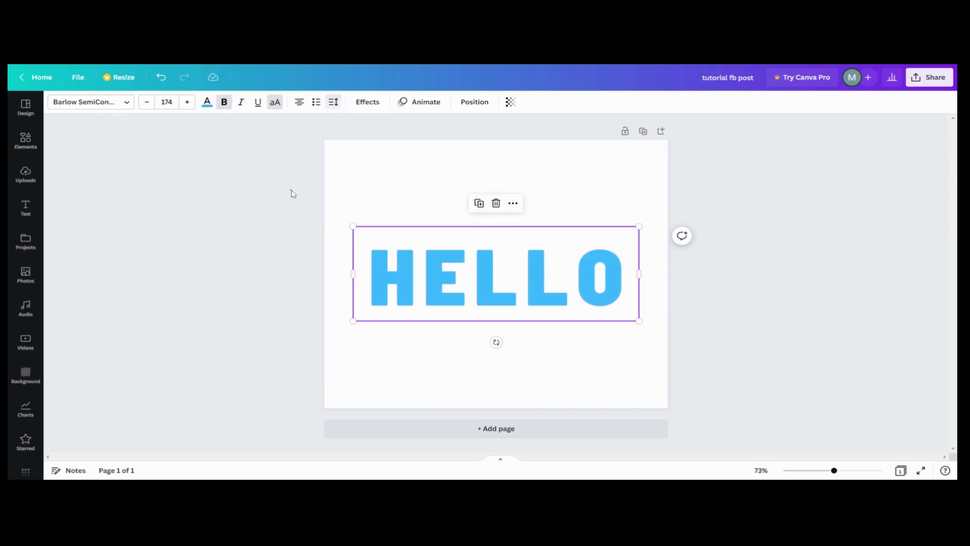
Download the HELLO design as a 940 × 788 px PNG file
click(292, 194)
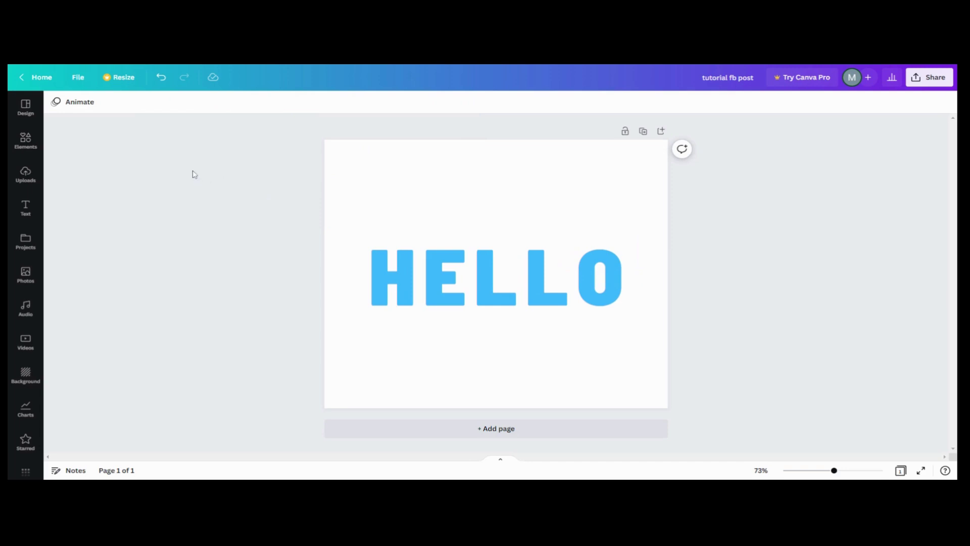
click(84, 86)
click(123, 271)
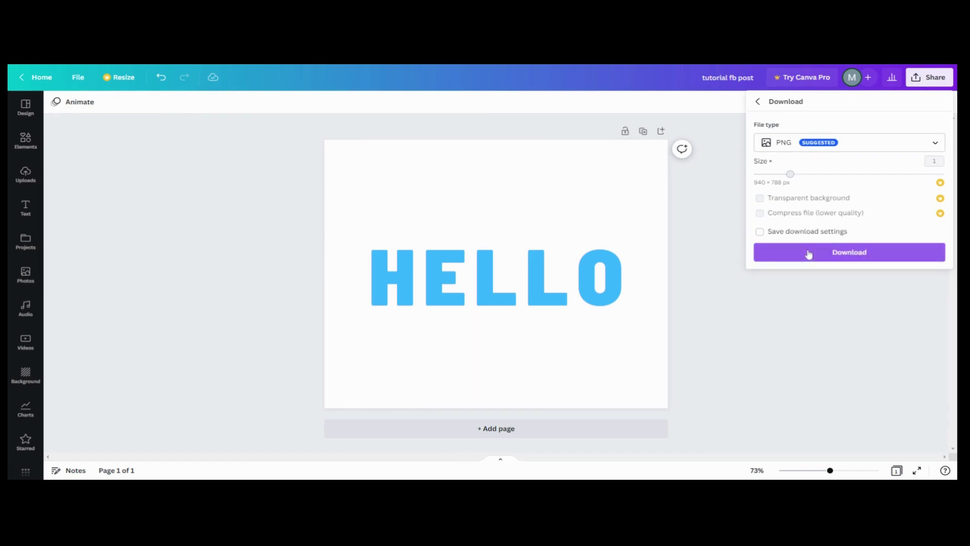
click(808, 252)
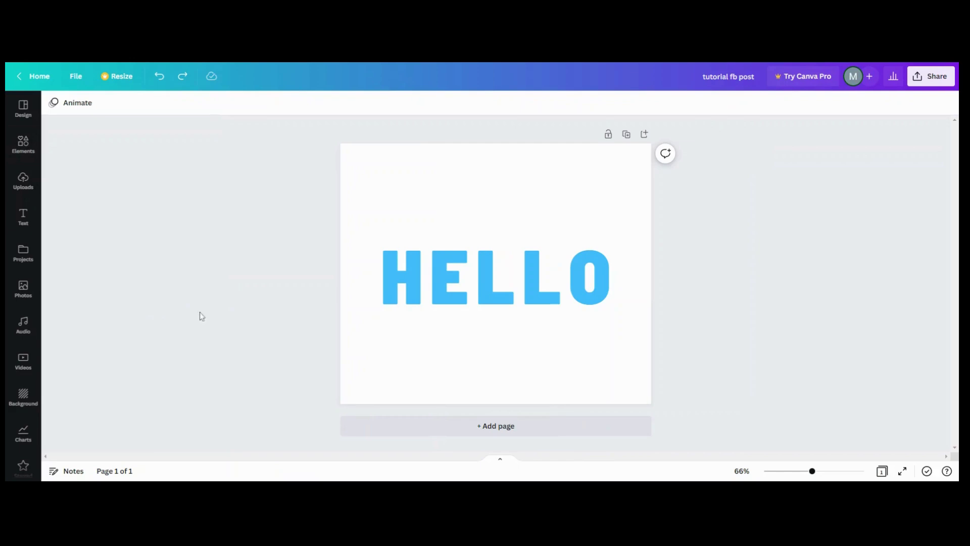
Delete the HELLO text and place the downloaded HELLO PNG on the page instead
click(445, 287)
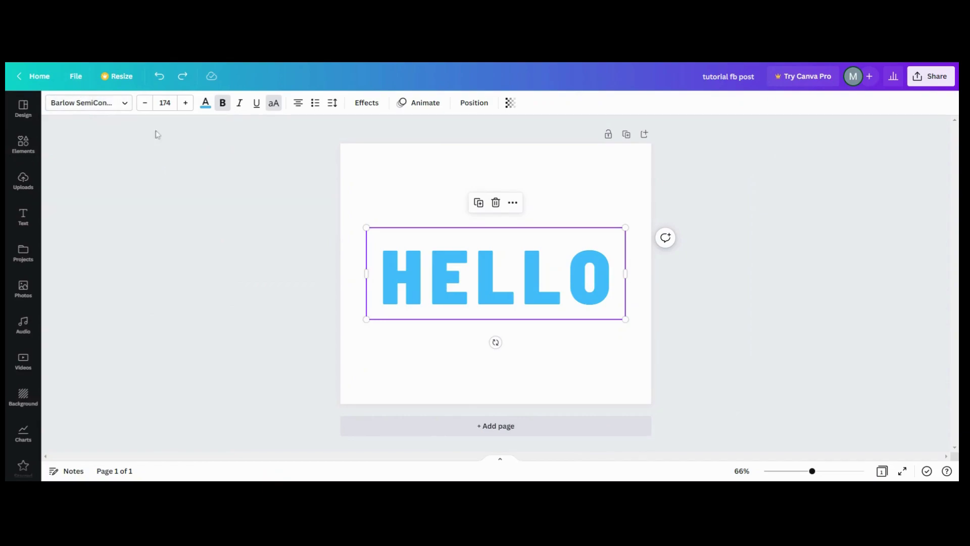
click(496, 203)
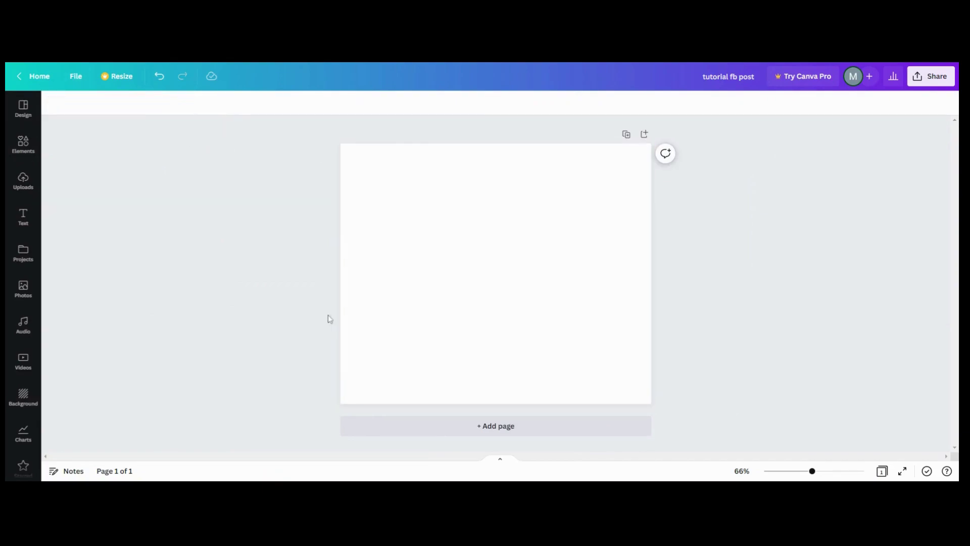
drag(6, 292, 546, 276)
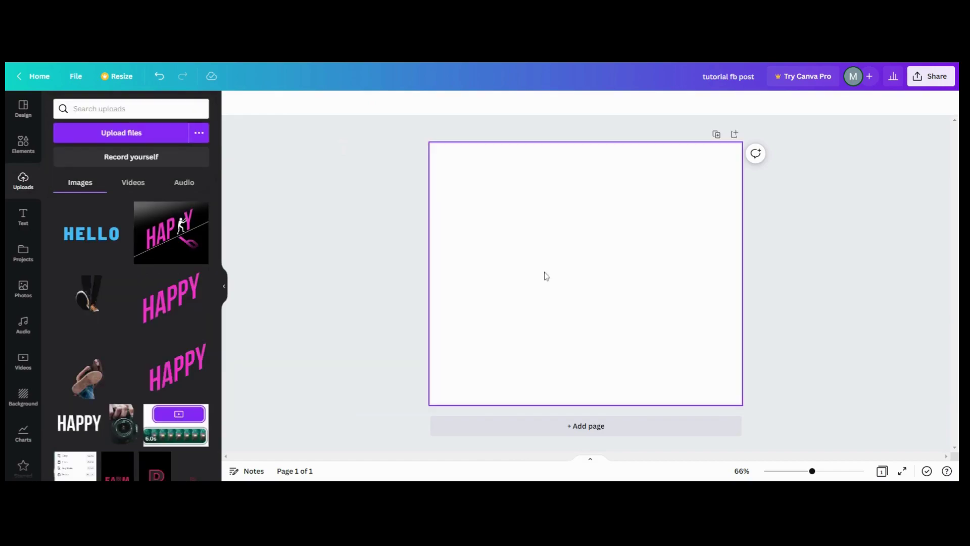
drag(342, 328, 314, 327)
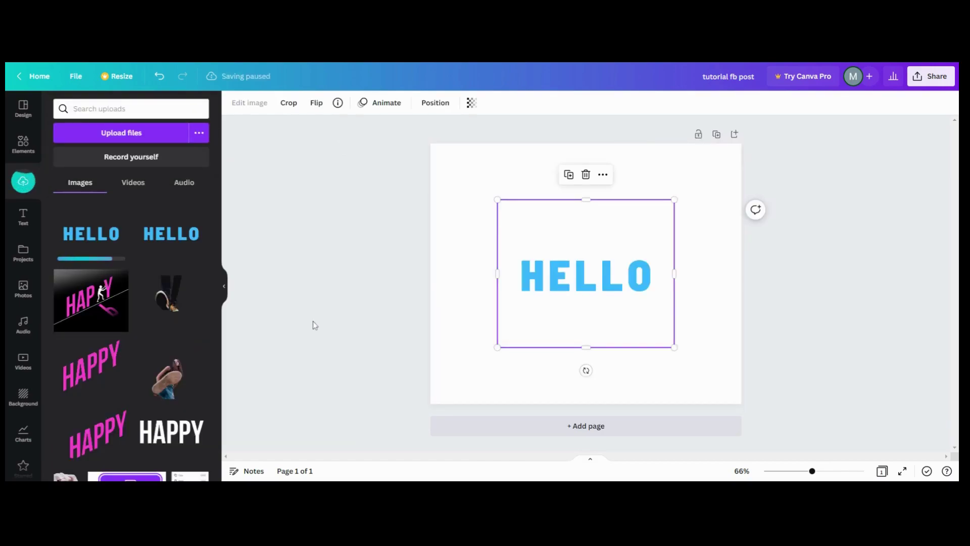
click(223, 290)
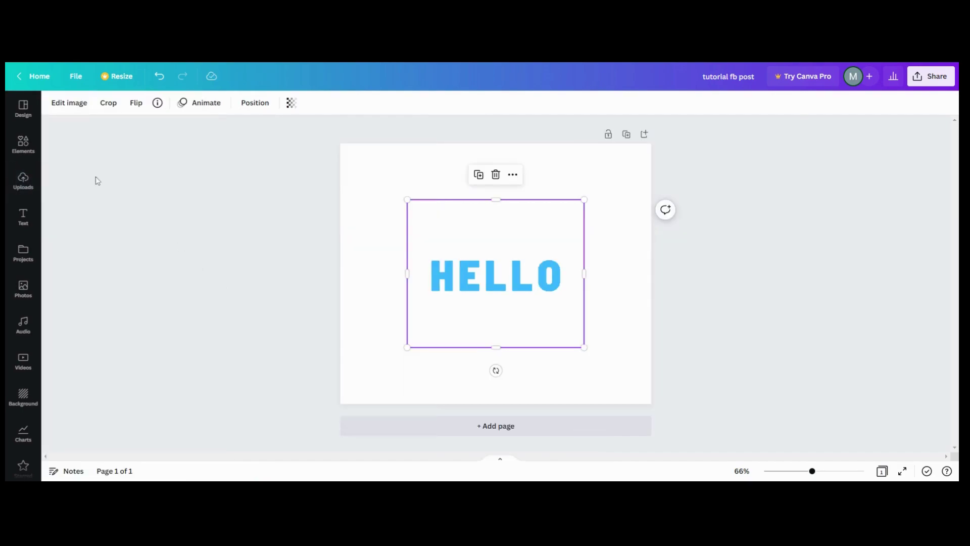
Apply the Laptop 8 Smartmockup from the Computers section to the HELLO image
click(73, 109)
scroll(134, 325, down, 10)
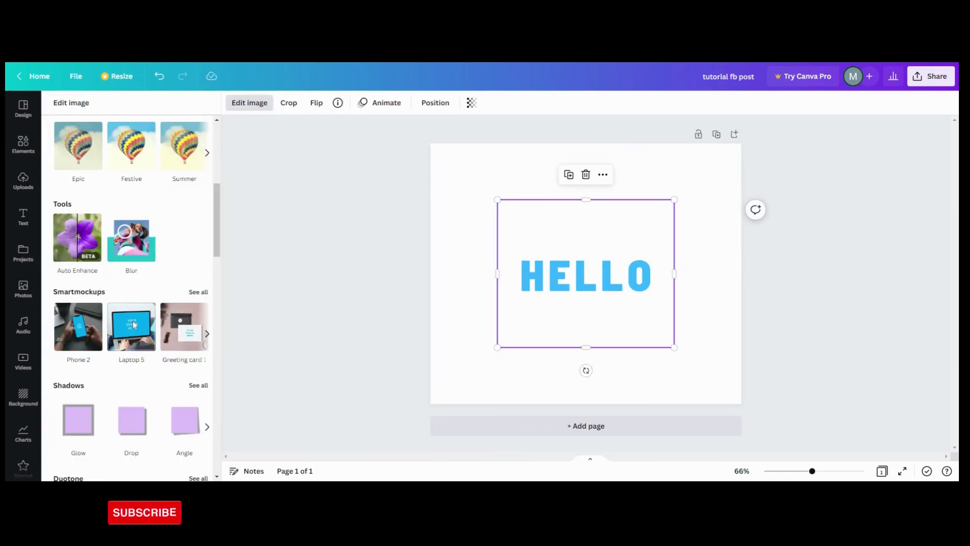
scroll(134, 325, up, 5)
scroll(152, 228, down, 2)
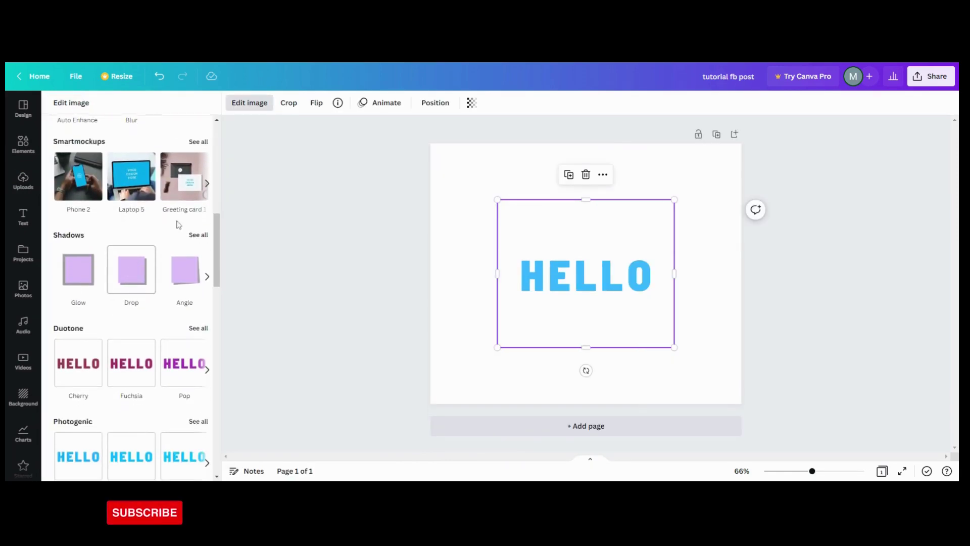
click(198, 142)
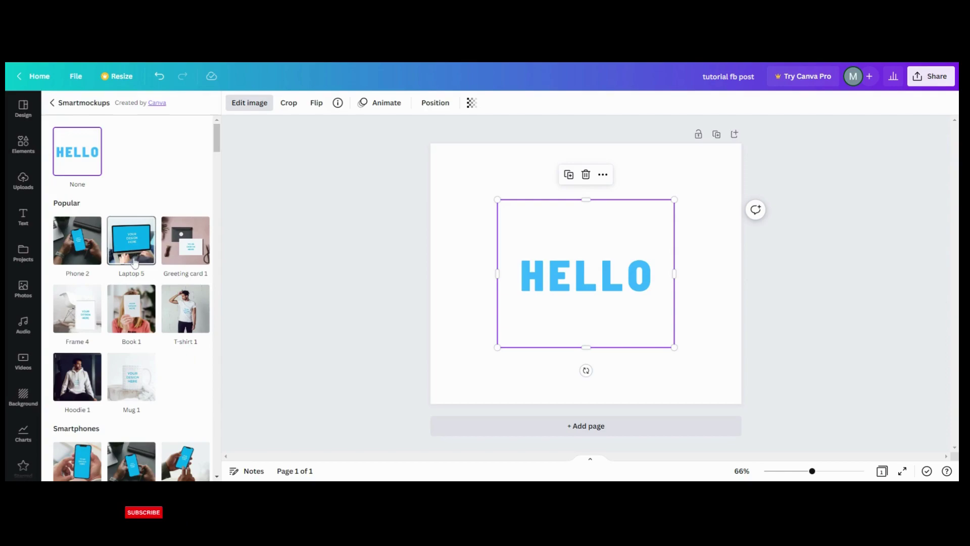
scroll(134, 261, down, 1)
scroll(134, 261, down, 2)
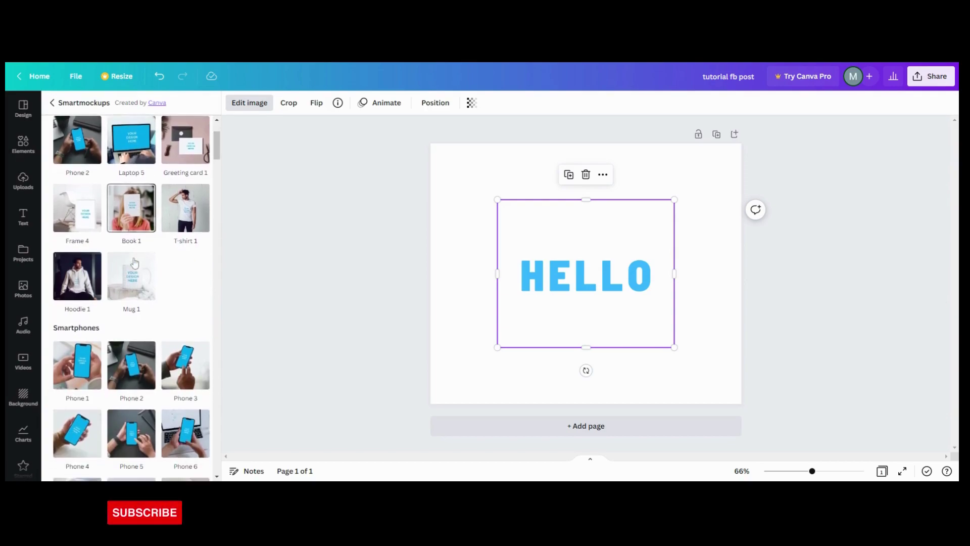
scroll(135, 262, down, 2)
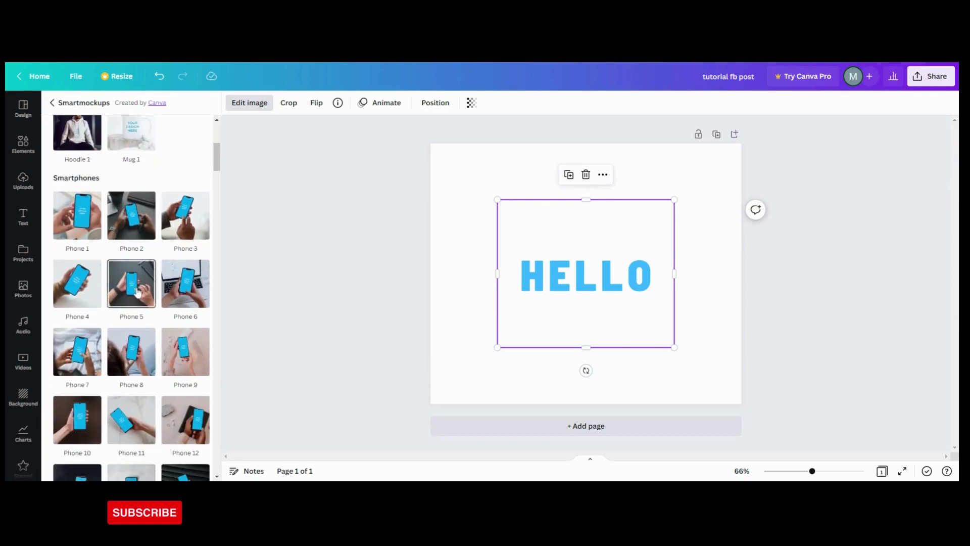
scroll(137, 292, down, 2)
scroll(137, 292, down, 2)
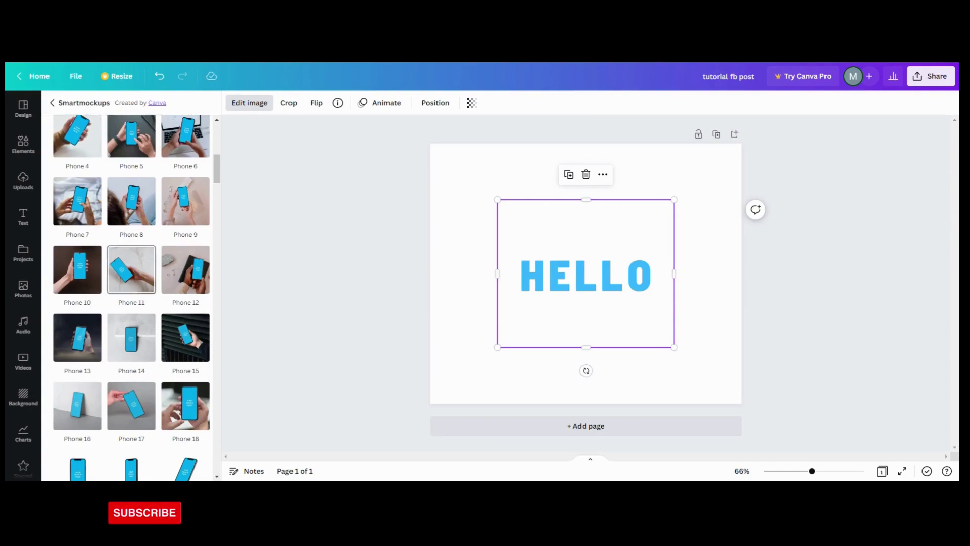
scroll(138, 292, down, 4)
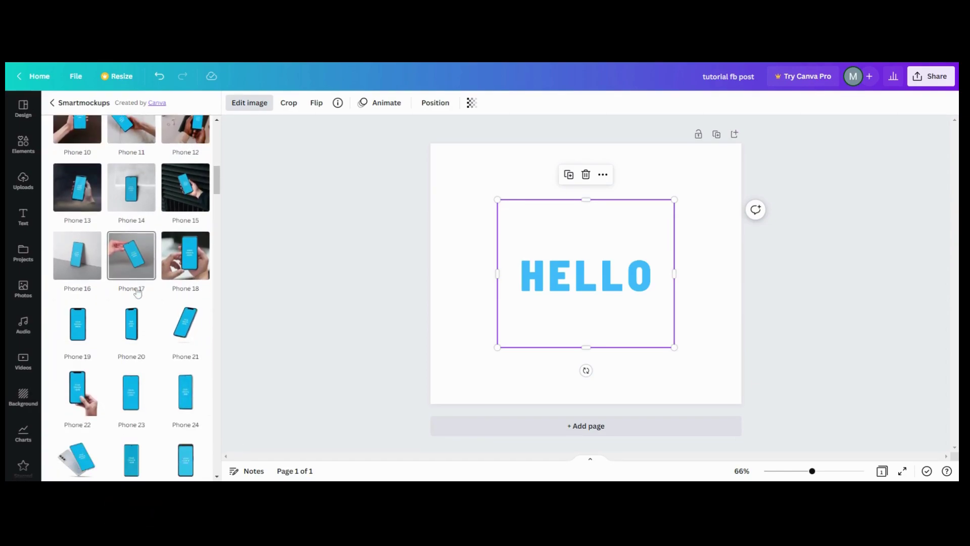
scroll(138, 292, down, 1)
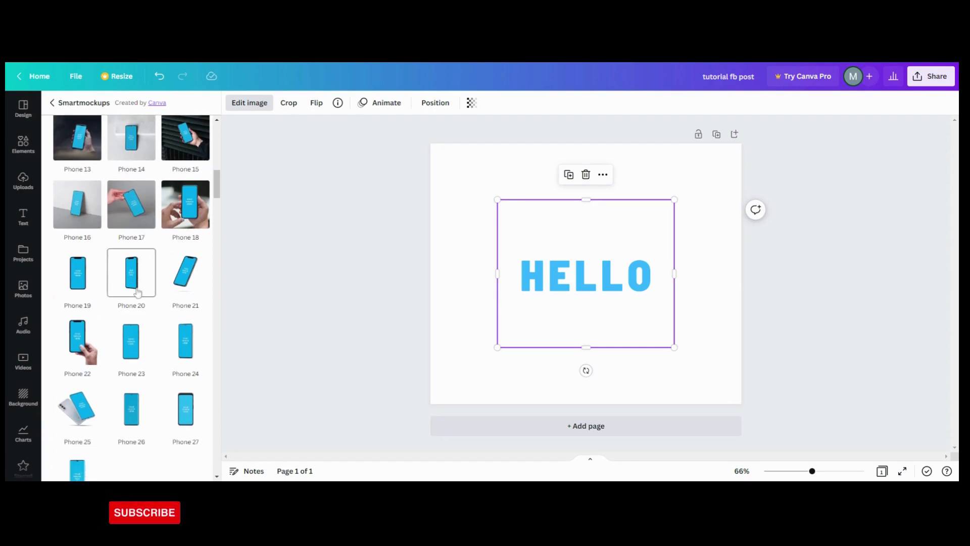
scroll(137, 293, down, 5)
scroll(138, 292, down, 5)
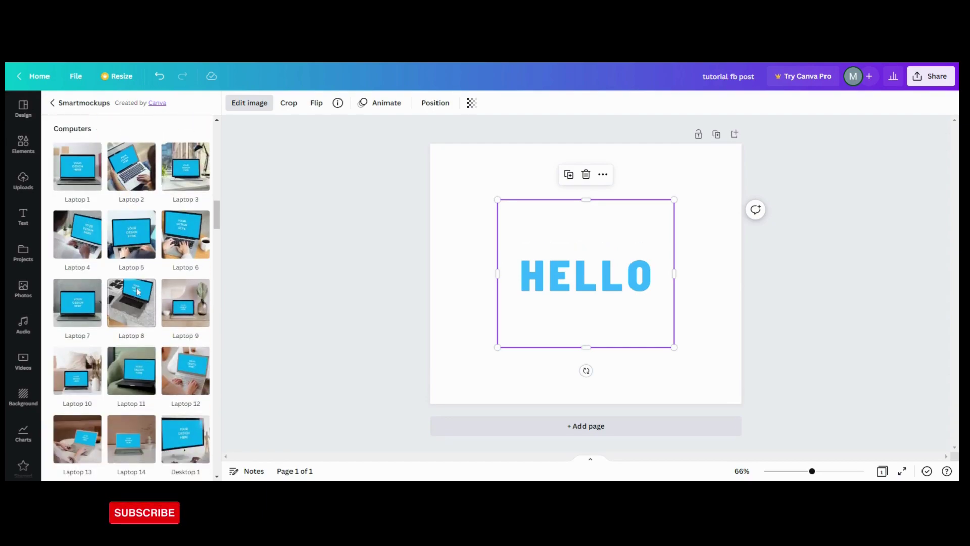
click(137, 312)
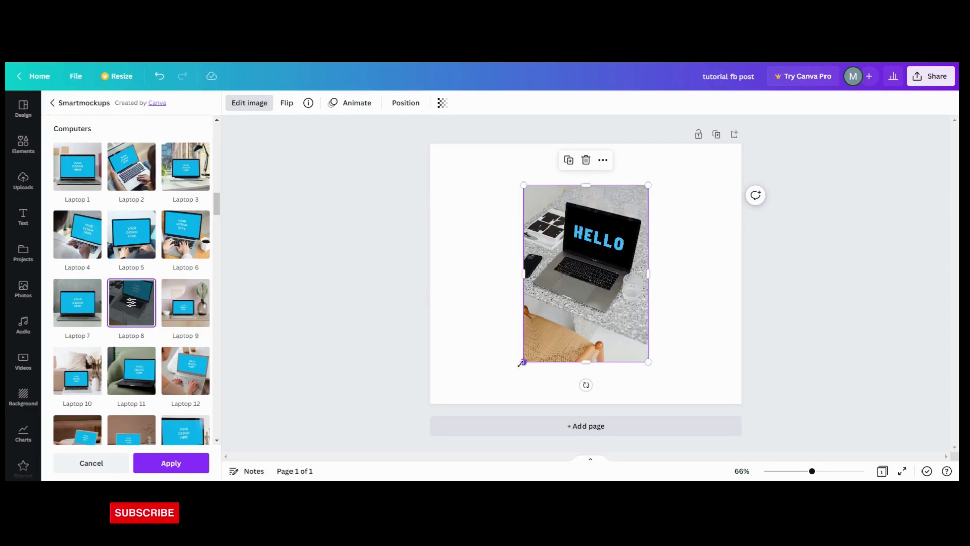
Enlarge the Laptop 8 mockup image with its corner handles
drag(523, 362, 364, 394)
drag(647, 189, 687, 129)
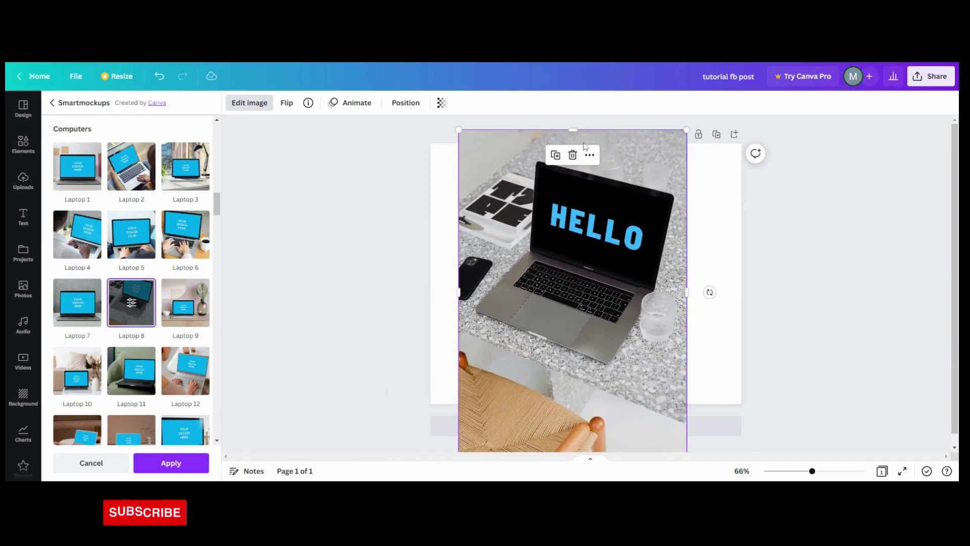
click(574, 125)
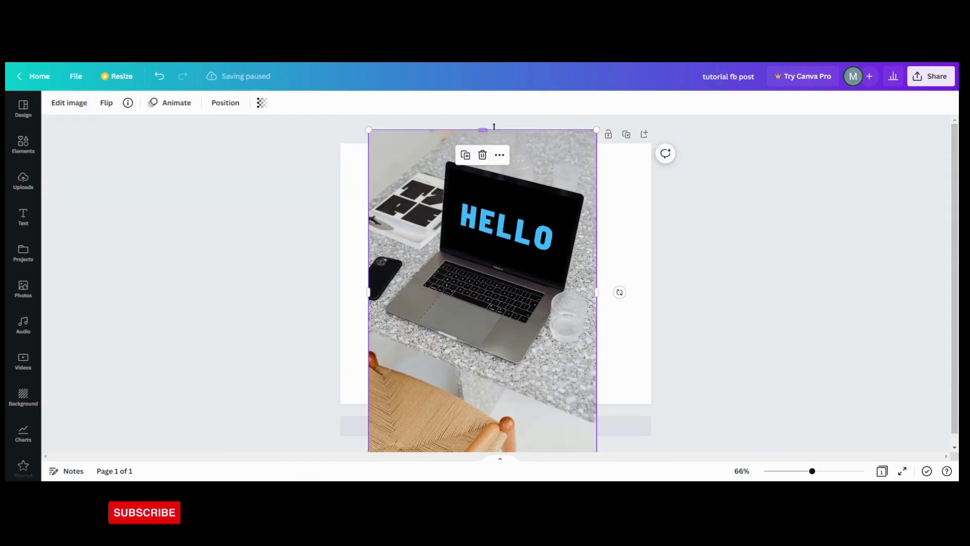
Crop the mockup to a wide strip around the screen and enlarge it to about 1,288 × 491
drag(482, 130, 481, 194)
scroll(311, 342, down, 1)
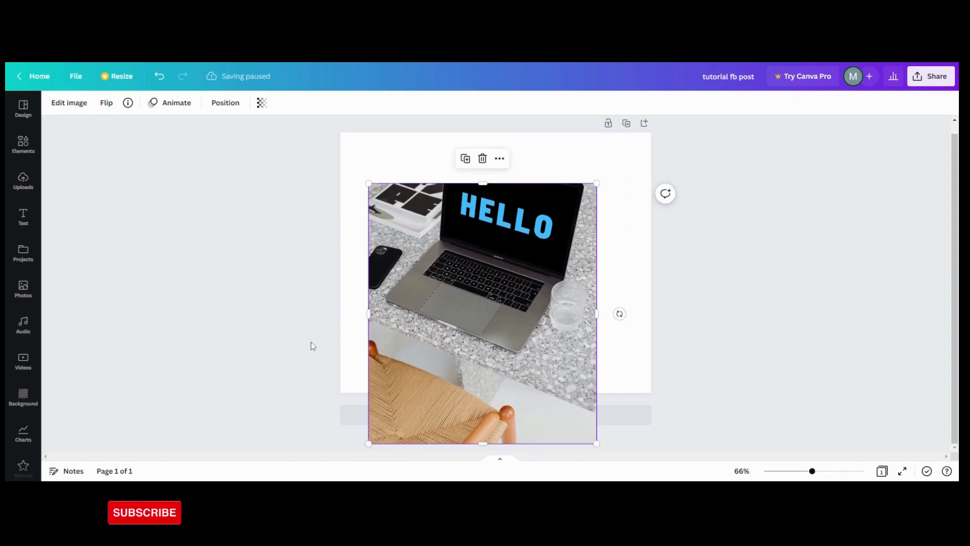
drag(484, 444, 482, 282)
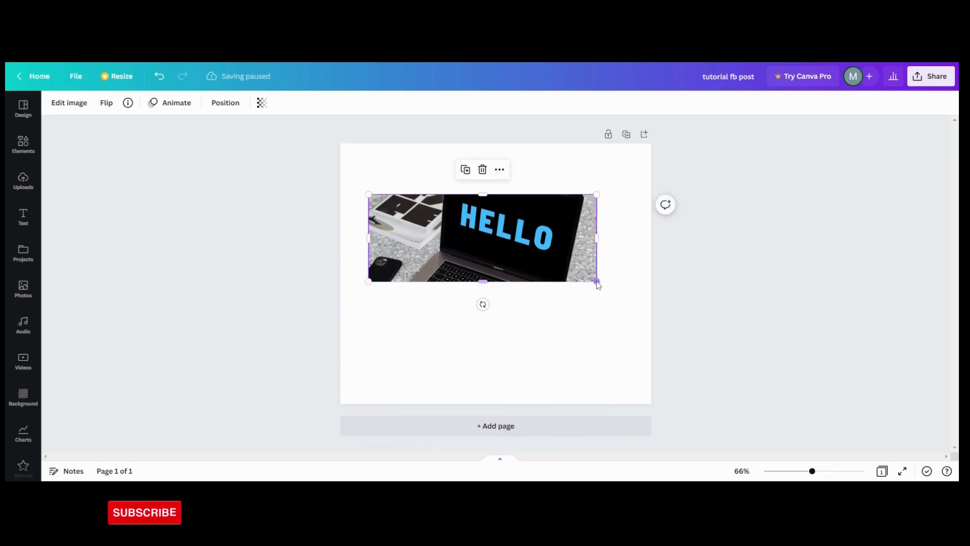
drag(597, 281, 681, 349)
drag(359, 210, 264, 187)
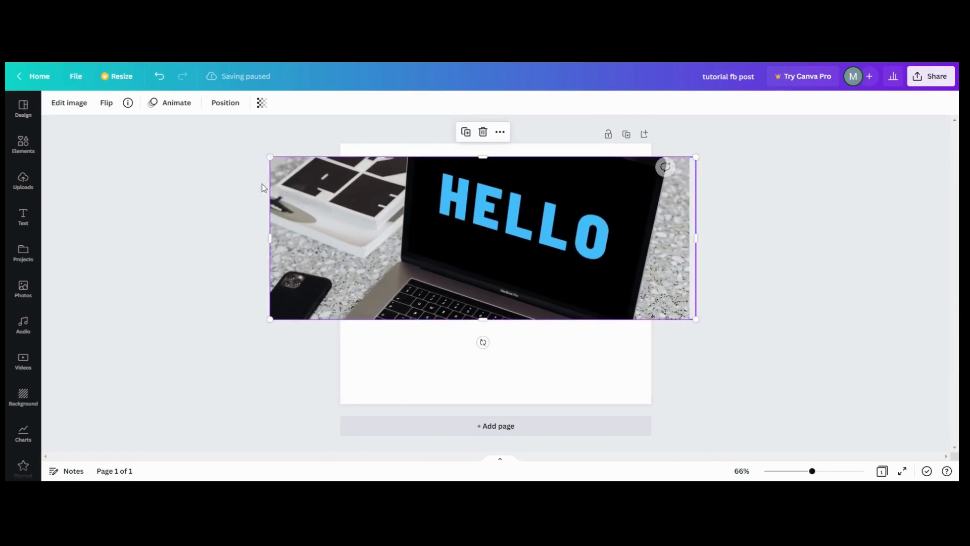
Flip the HELLO laptop strip horizontally so it reads normally, and move it lower
click(224, 104)
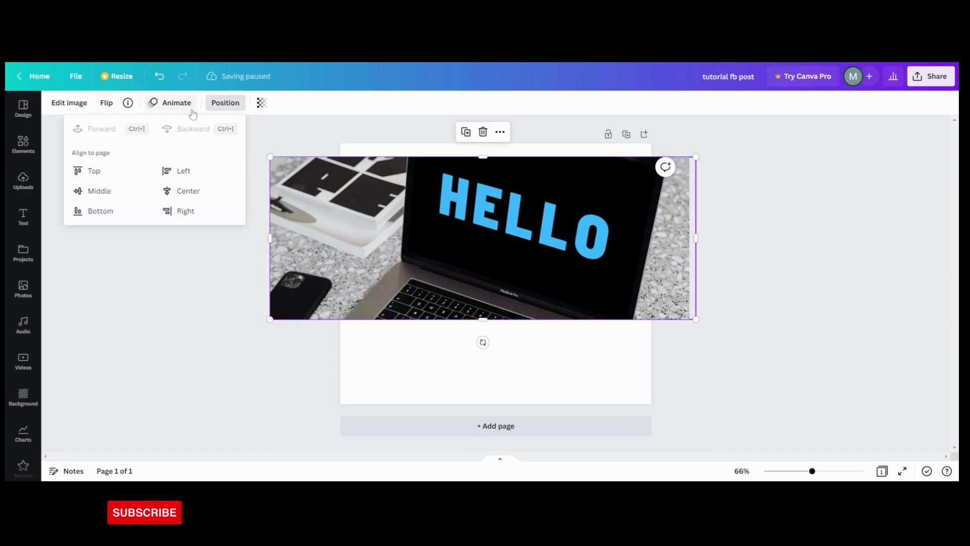
click(107, 103)
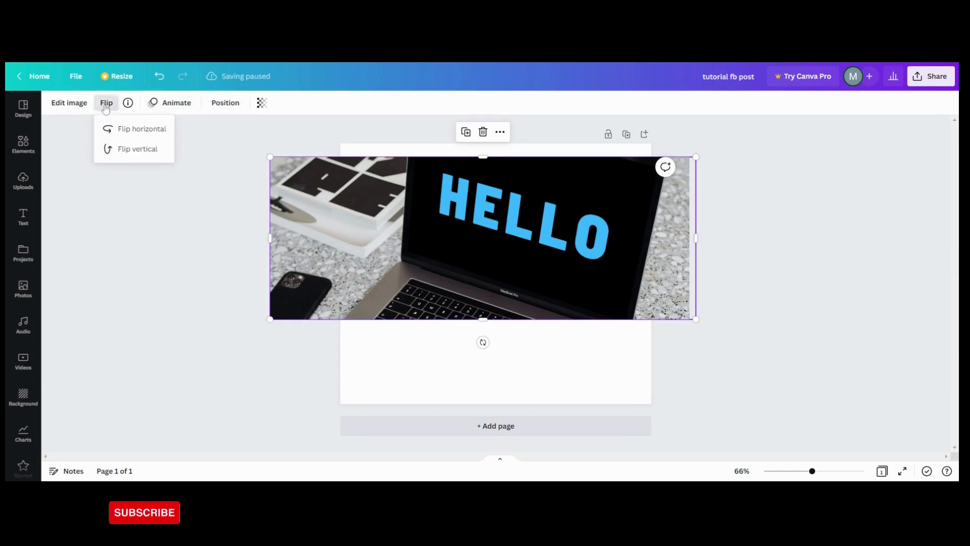
click(122, 130)
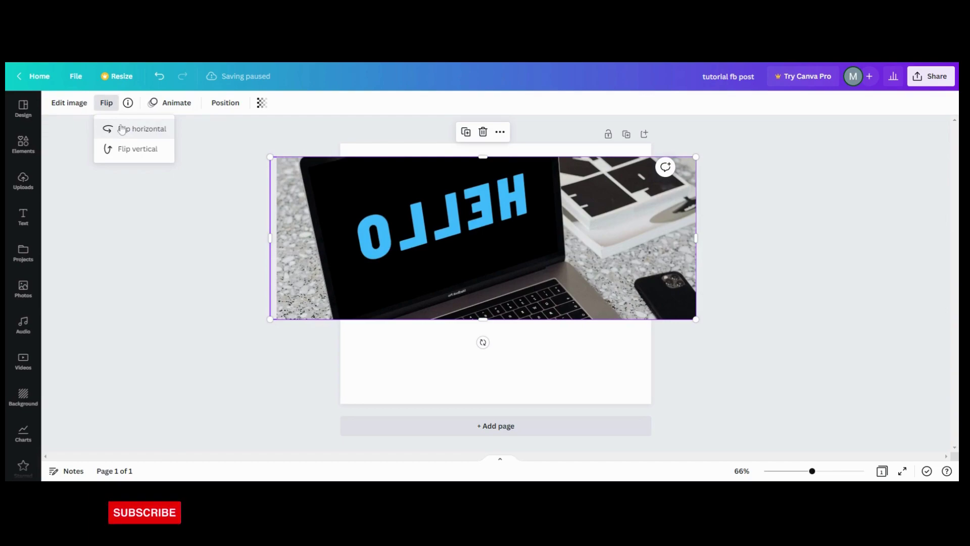
click(128, 135)
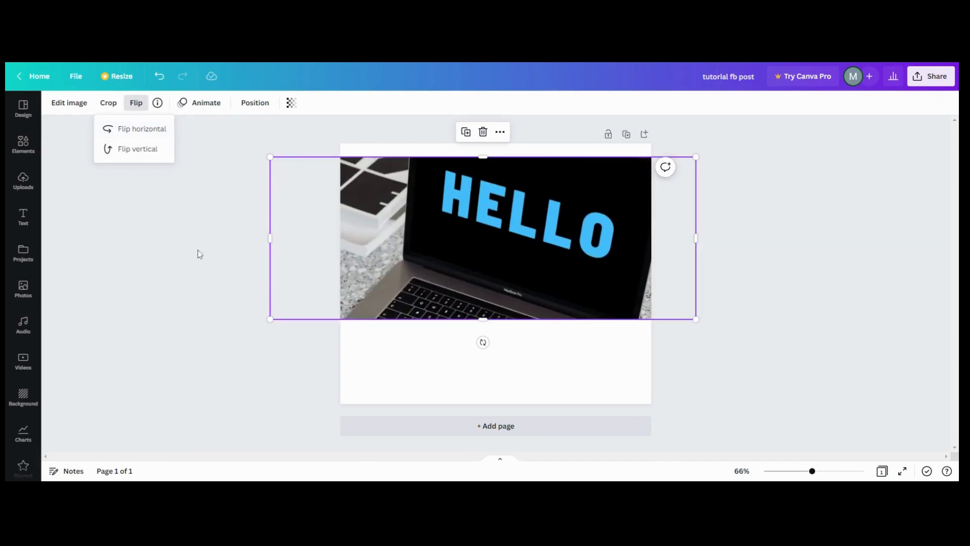
drag(528, 269, 501, 296)
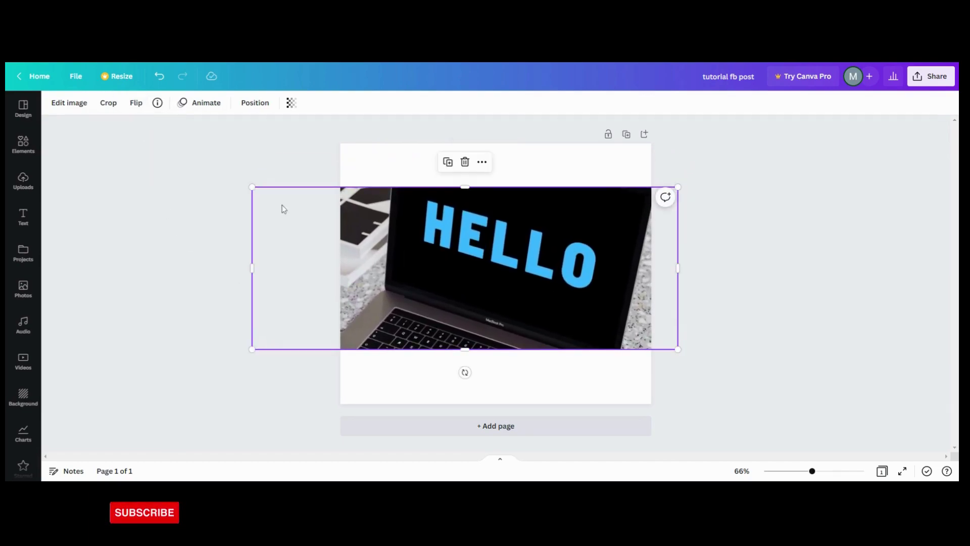
click(243, 185)
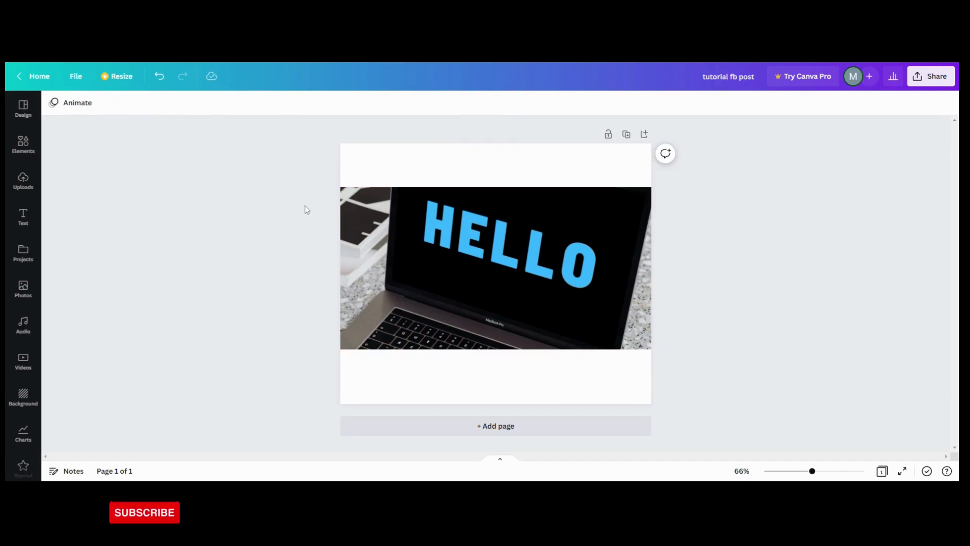
Enlarge the HELLO laptop photo and set the page background colour to black
click(294, 208)
drag(252, 187, 209, 171)
click(353, 164)
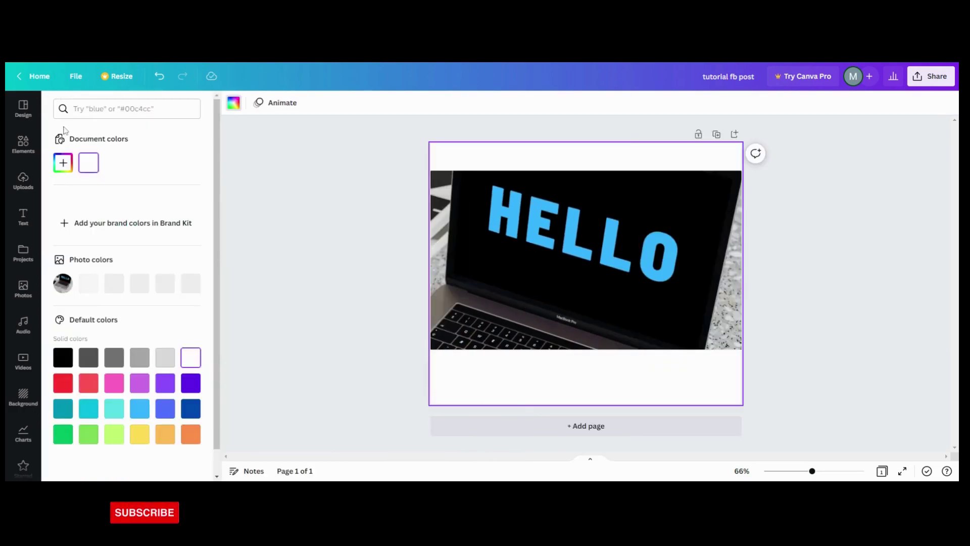
click(63, 357)
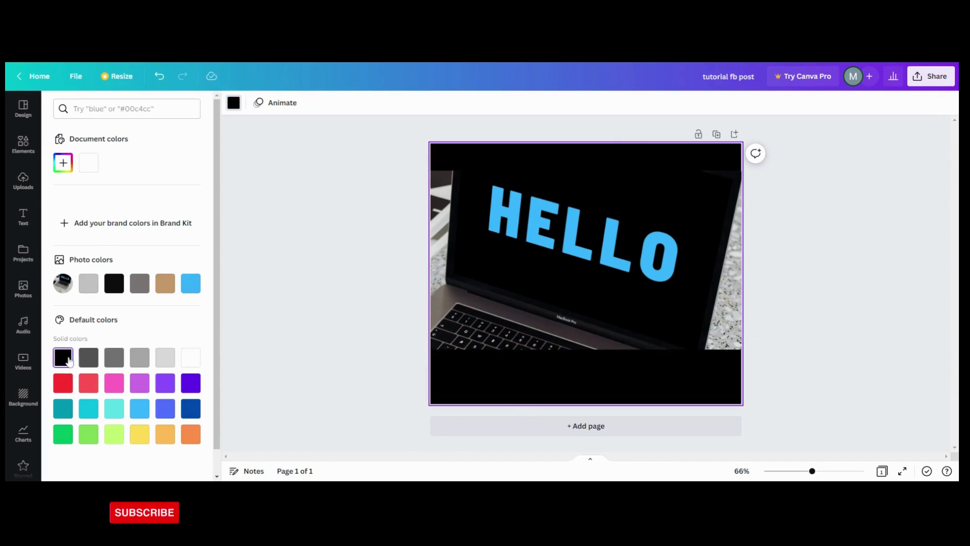
click(310, 277)
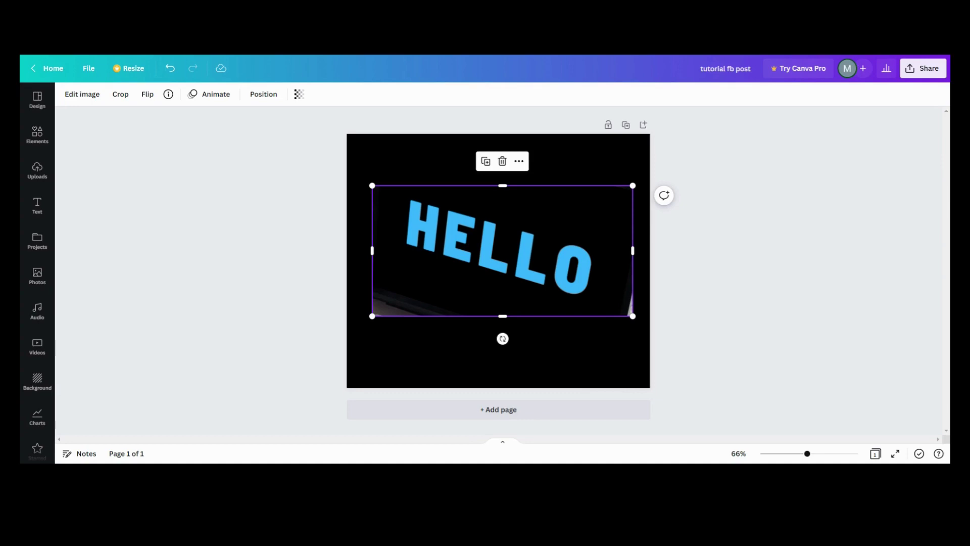
Replace the laptop photo with the uploaded standalone HELLO image and enlarge it
click(503, 161)
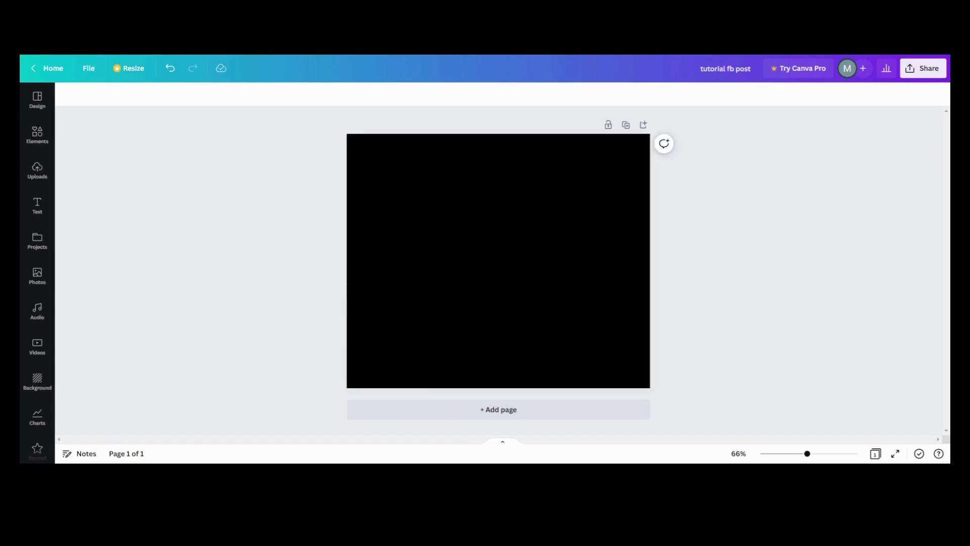
drag(113, 279, 301, 332)
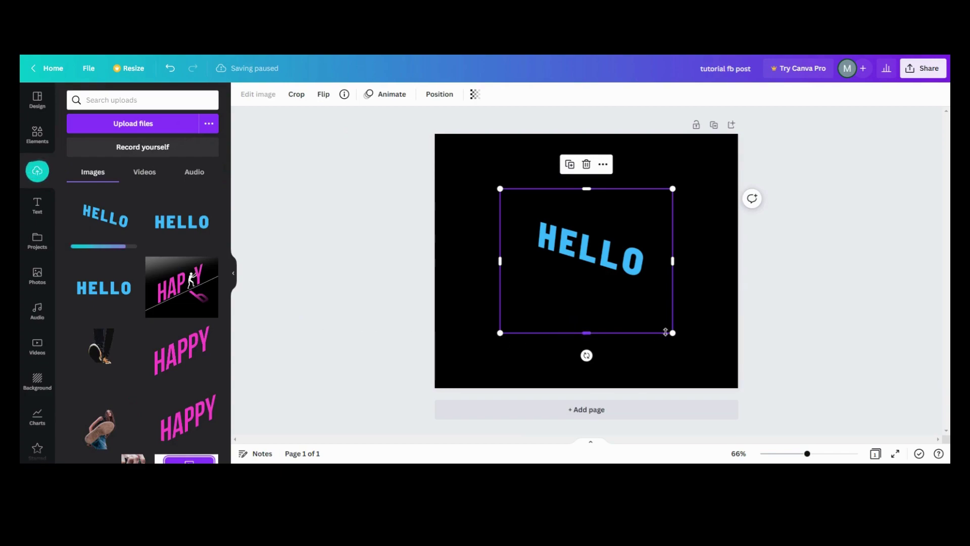
drag(673, 333, 735, 374)
drag(499, 189, 445, 164)
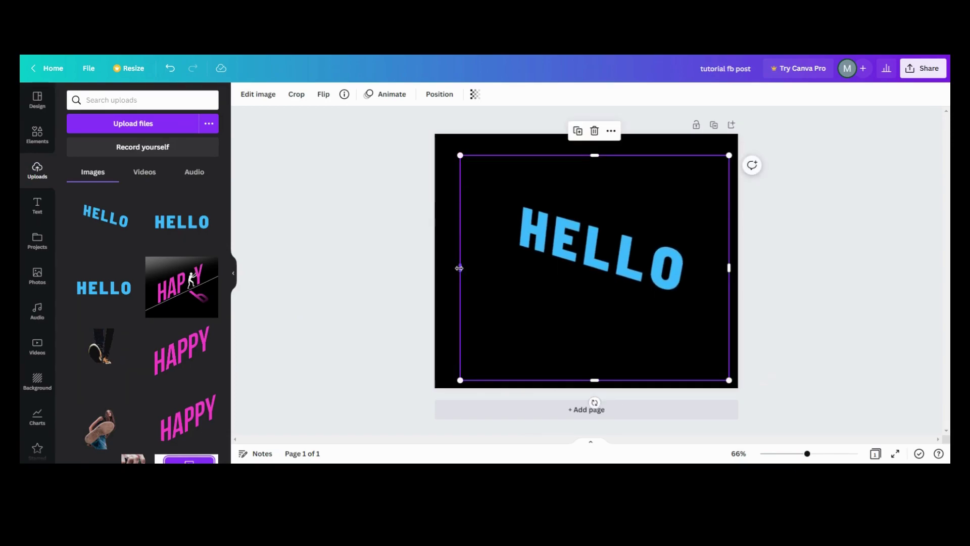
Crop the empty space from all four sides of the HELLO image
drag(460, 267, 507, 268)
drag(729, 266, 692, 268)
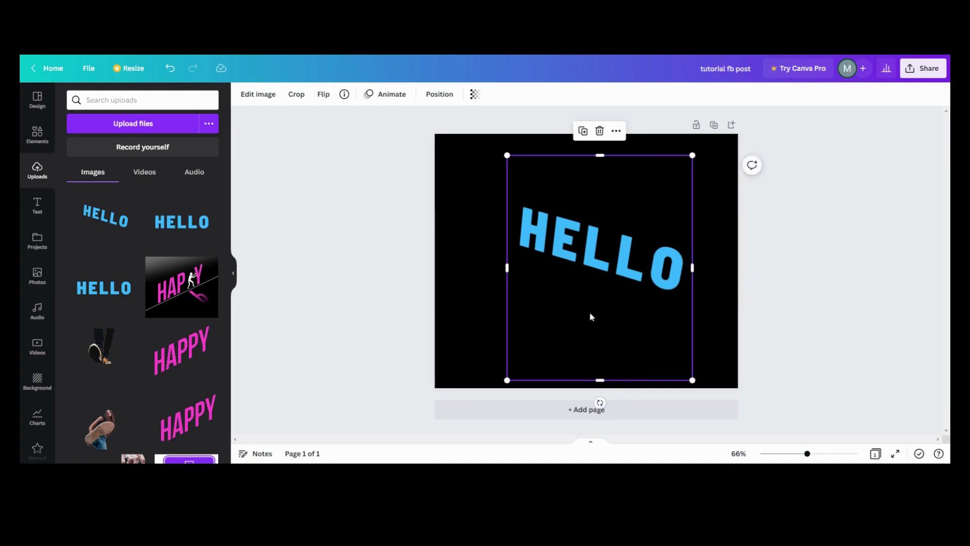
drag(600, 381, 599, 318)
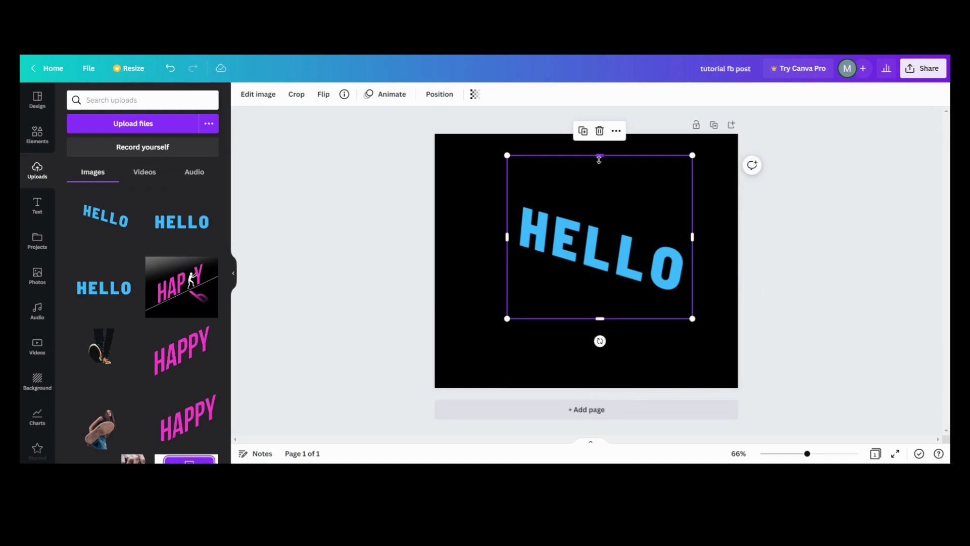
drag(599, 159, 599, 193)
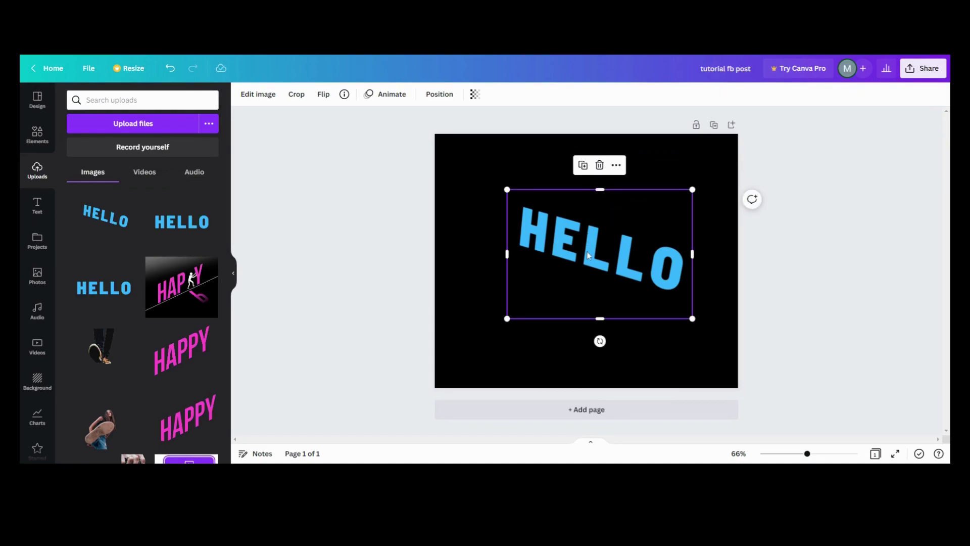
Move HELLO slightly up-left and stretch it larger from opposite corners
drag(588, 255, 576, 245)
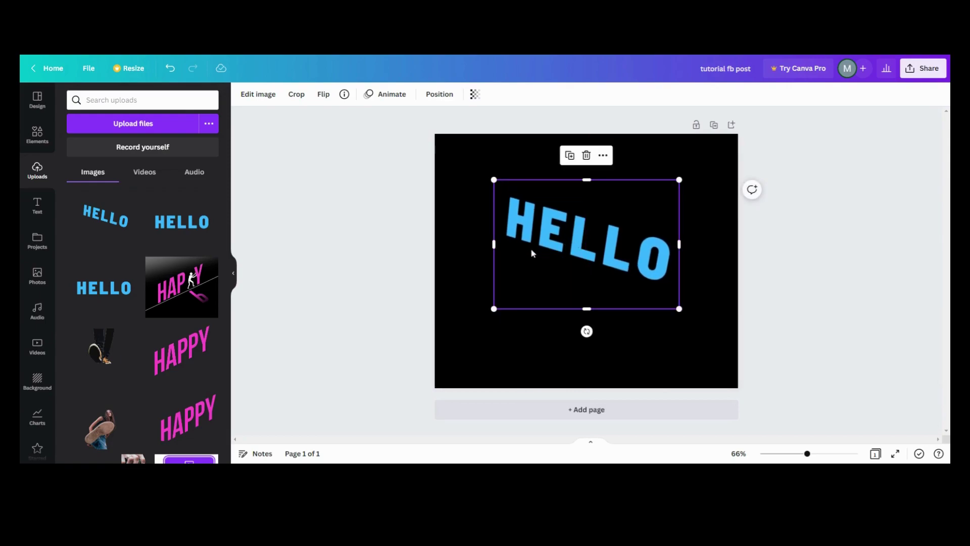
click(463, 260)
click(491, 215)
drag(494, 180, 447, 184)
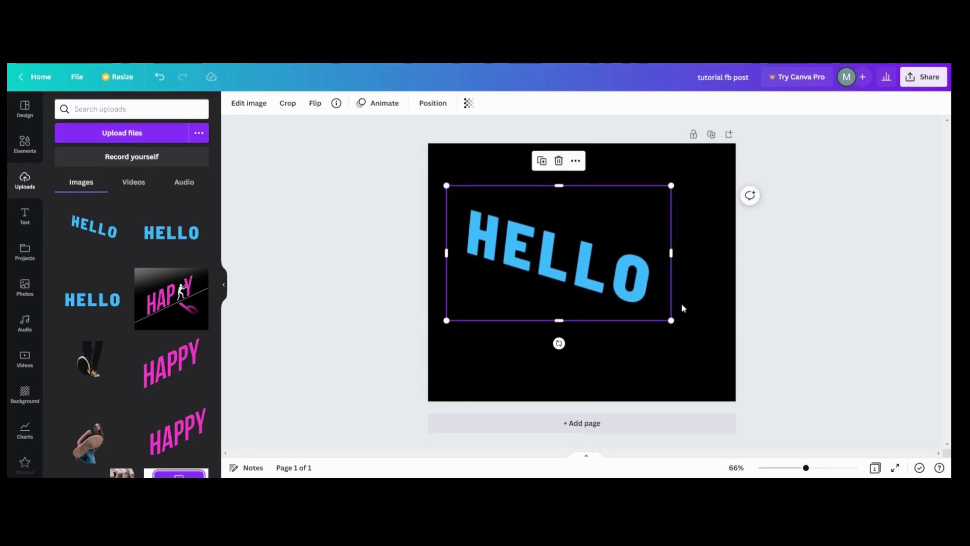
drag(672, 319, 704, 340)
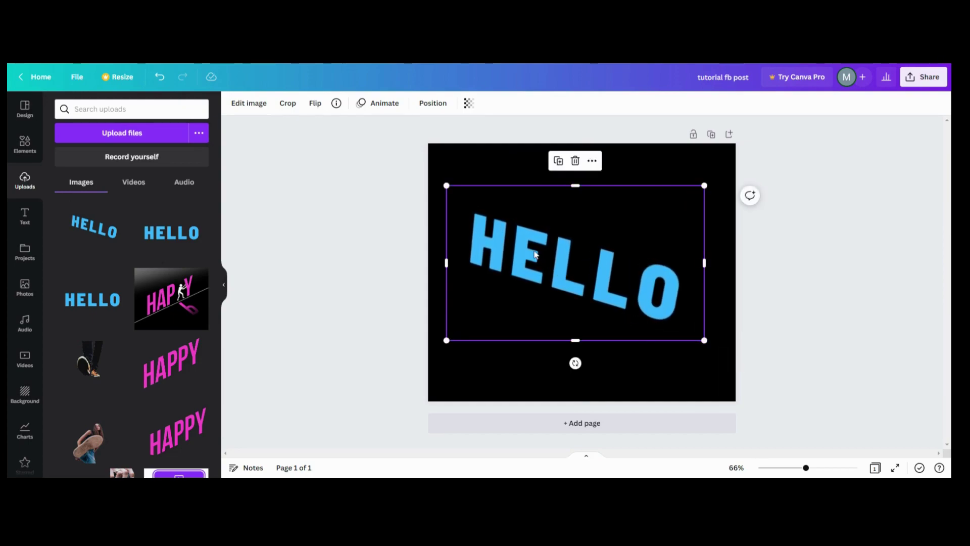
Duplicate the HELLO image and align the copy exactly over the original using the guides
click(557, 165)
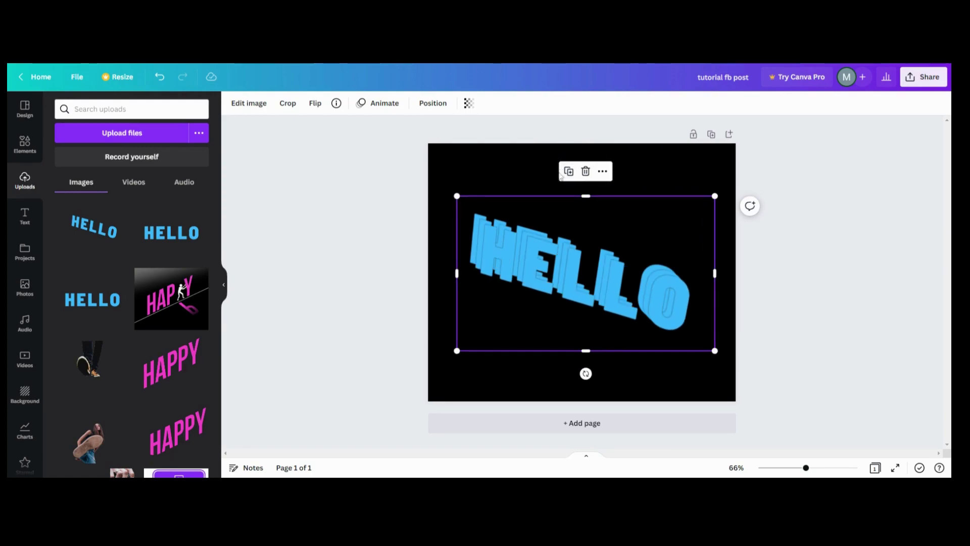
drag(529, 264, 510, 313)
click(521, 254)
drag(521, 254, 511, 243)
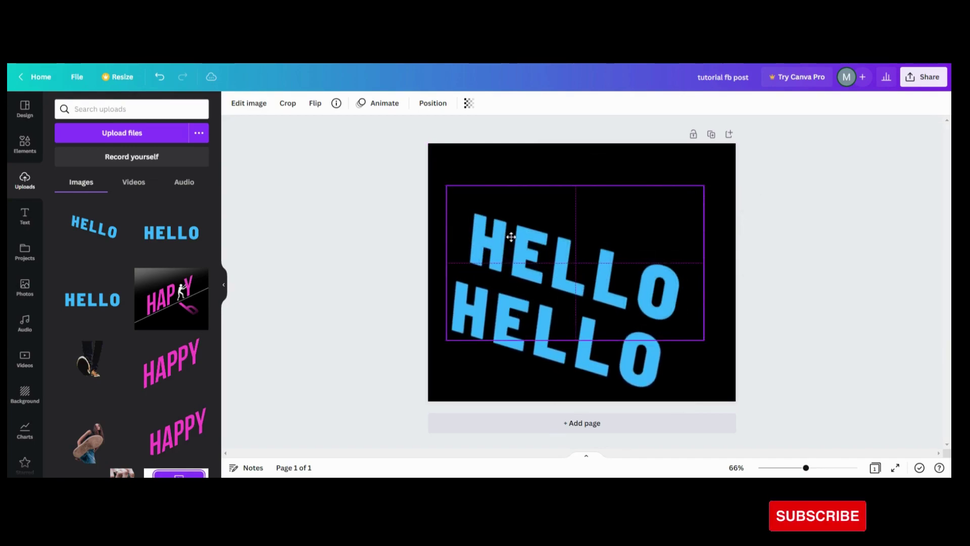
mouse_move(509, 312)
mouse_down()
mouse_move(514, 300)
mouse_move(508, 315)
mouse_up()
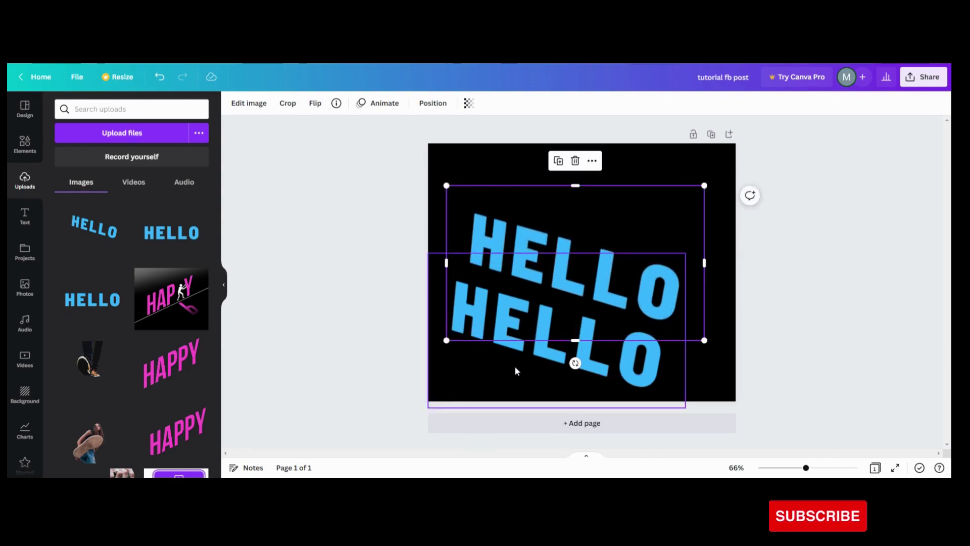
drag(515, 366, 535, 299)
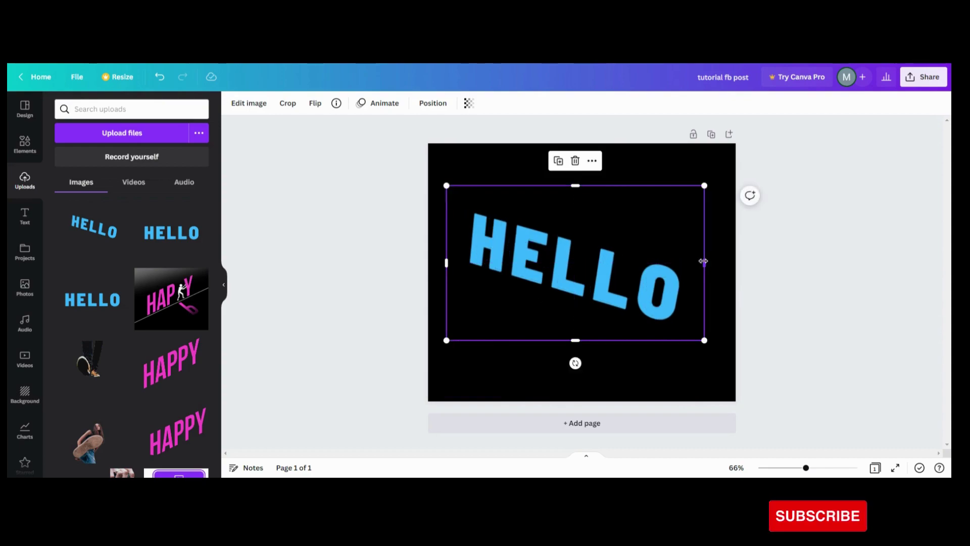
Crop the stacked HELLO copies so the word reads 'HE LO' with a gap
drag(702, 260, 518, 334)
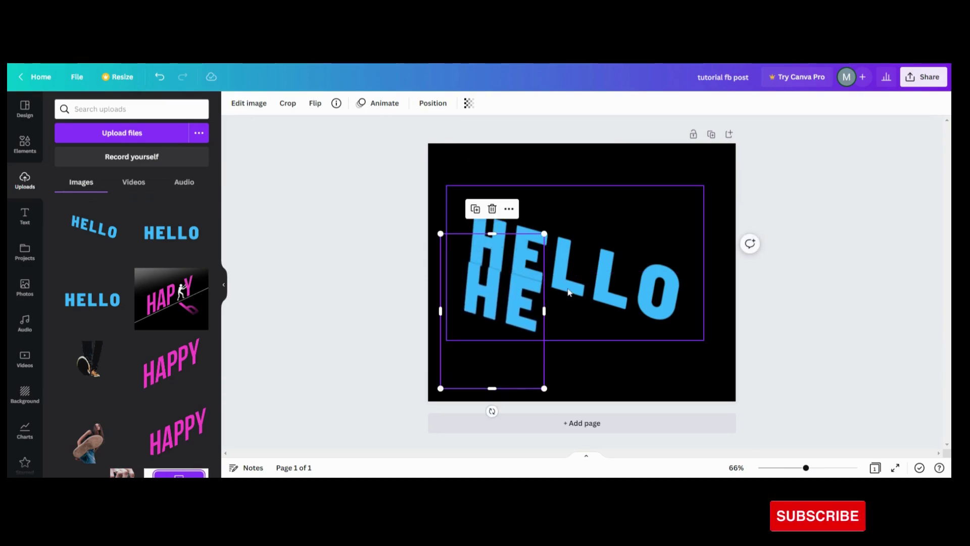
click(450, 228)
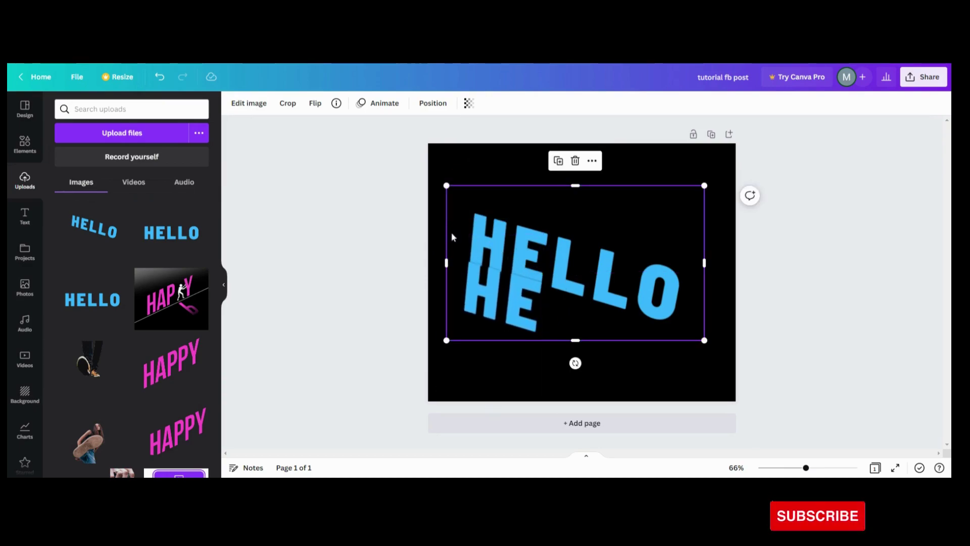
drag(450, 224, 595, 238)
click(518, 314)
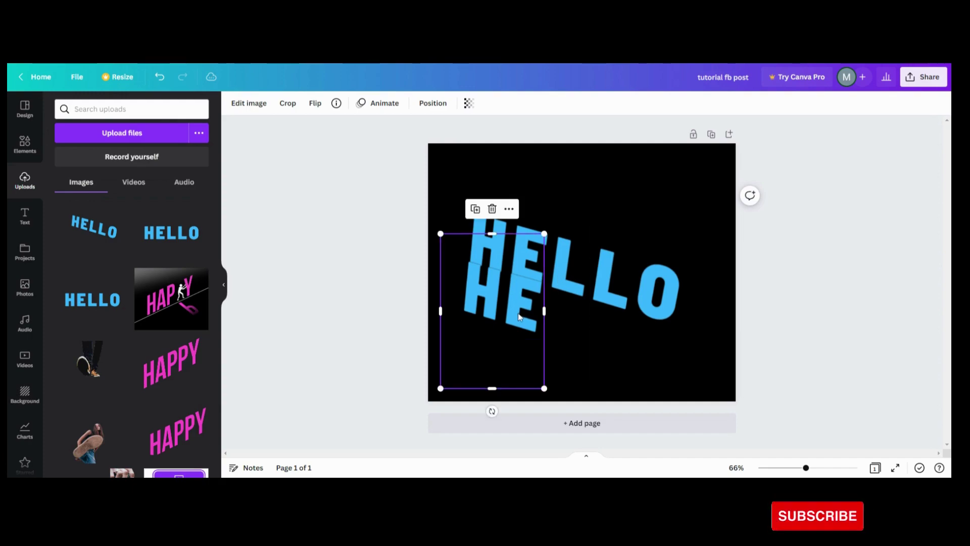
drag(517, 314, 524, 265)
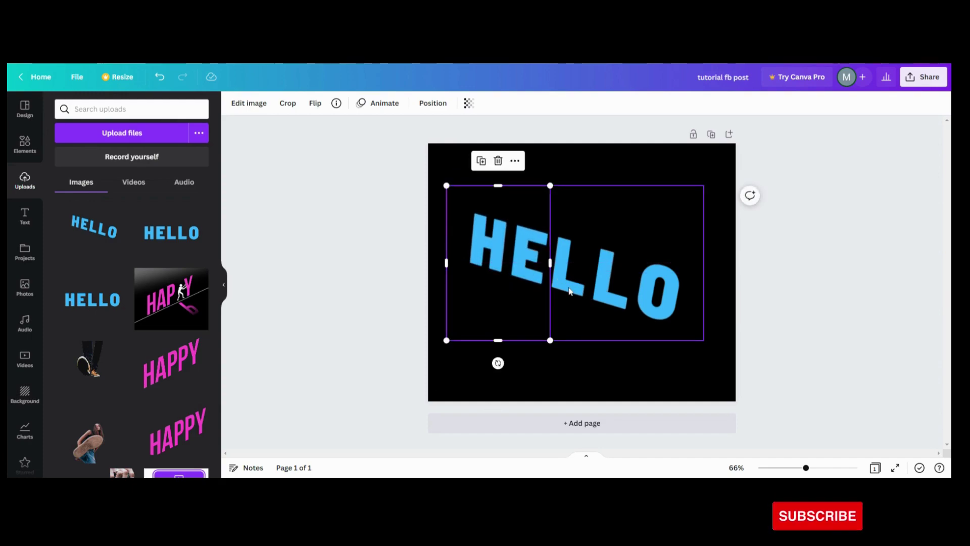
Move the remaining copy below the word and crop it down to just the L
drag(569, 292, 563, 353)
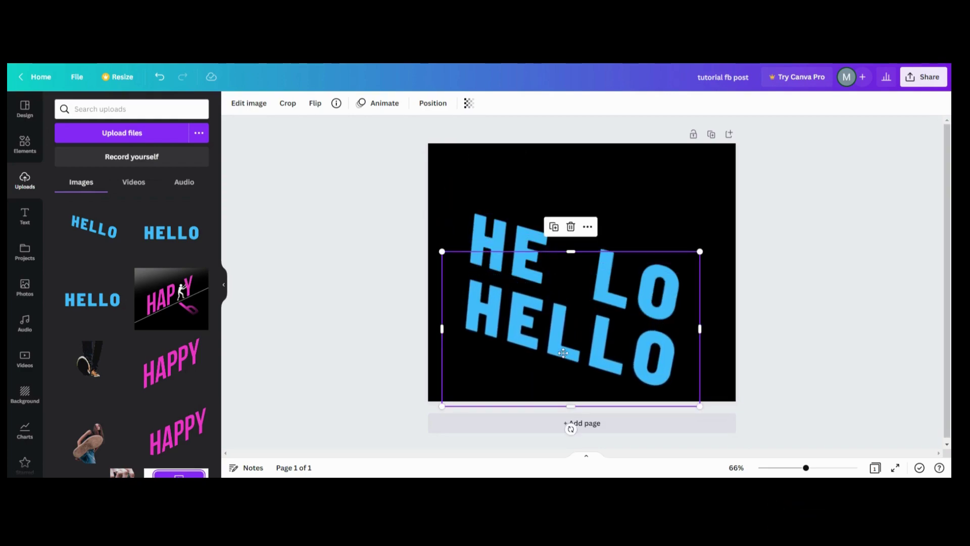
drag(700, 330, 588, 329)
drag(441, 329, 544, 331)
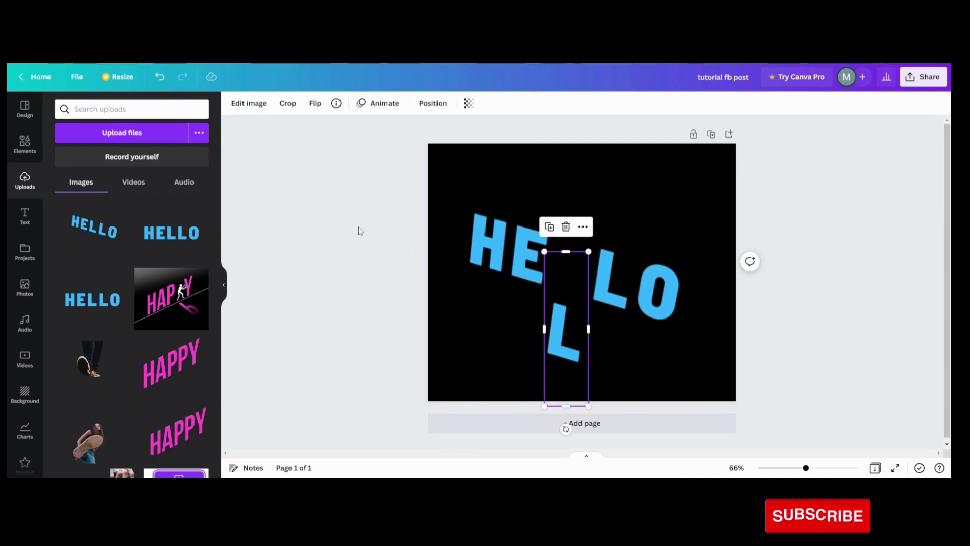
Flip the L upside down, toggling the horizontal mirror on and back off
click(313, 104)
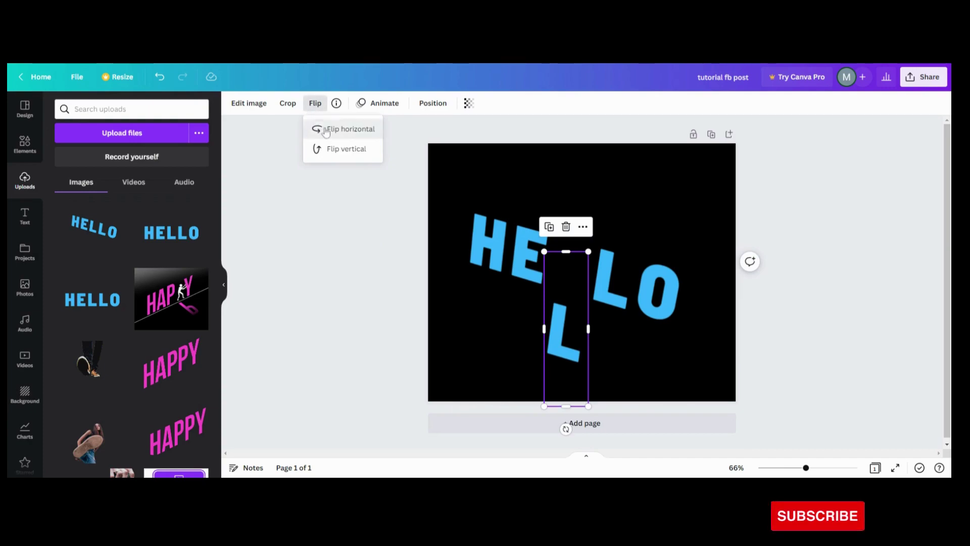
click(326, 130)
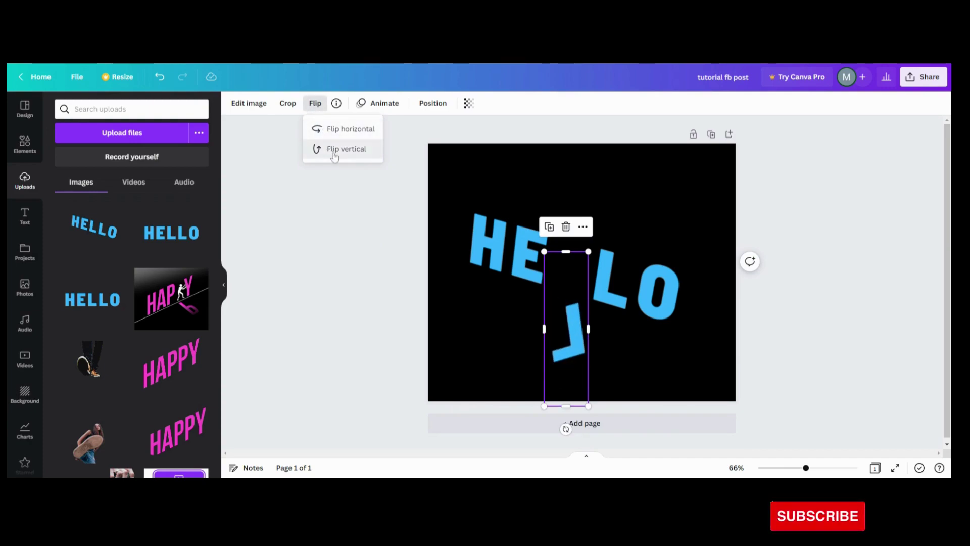
click(334, 153)
click(336, 129)
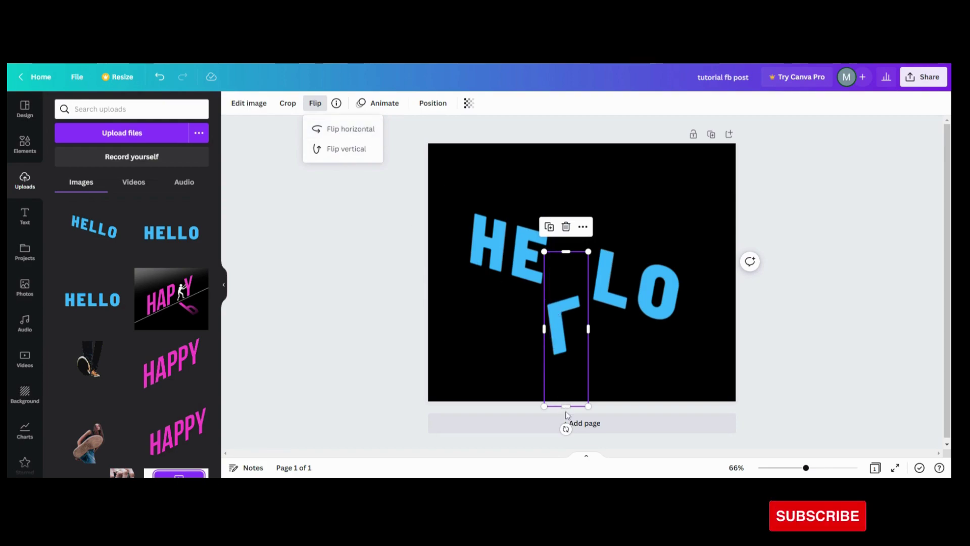
Tilt the L about 26° as if fallen and fine-tune its angle below the gap
drag(566, 428, 516, 413)
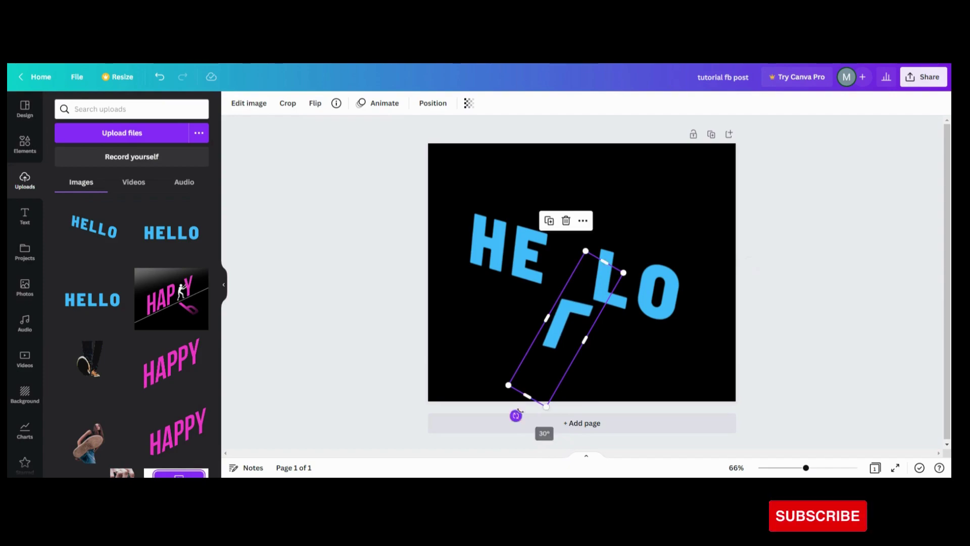
drag(553, 342, 536, 335)
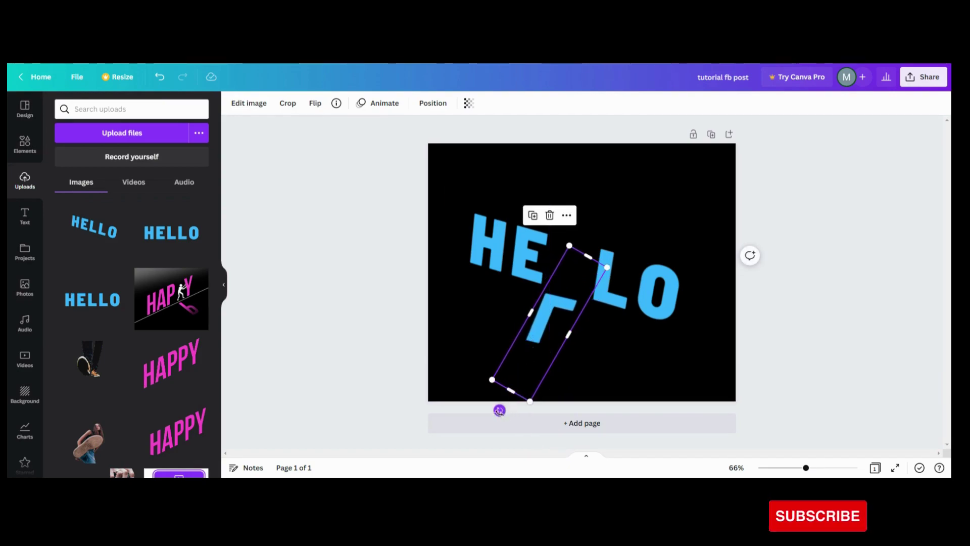
drag(500, 410, 490, 404)
drag(547, 335, 544, 337)
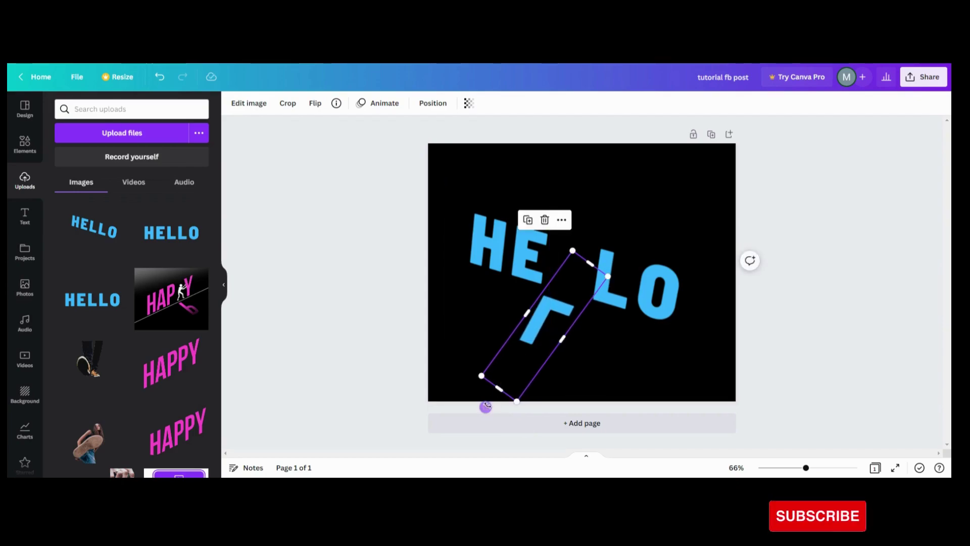
drag(485, 406, 491, 409)
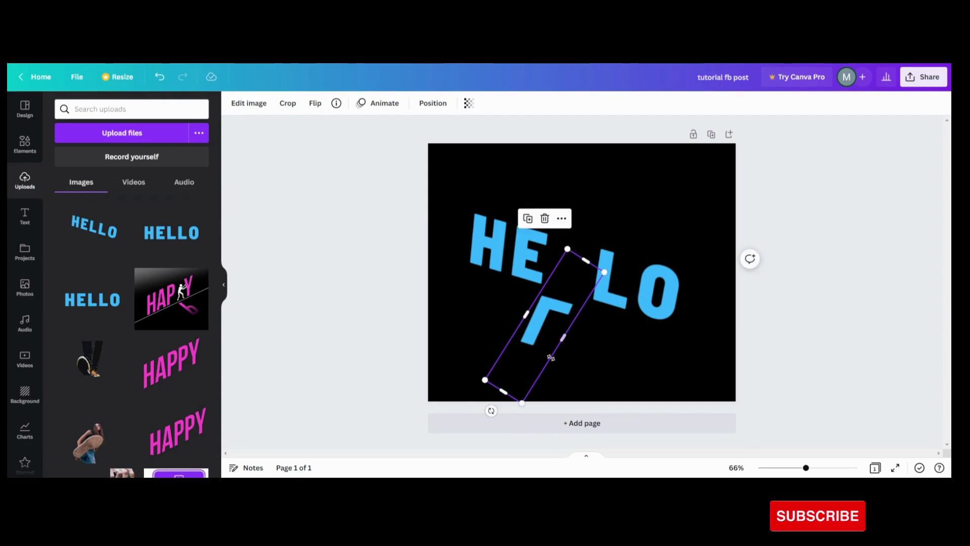
Crop the element out to the full flipped word, then trim it back to just the L
drag(565, 334, 657, 361)
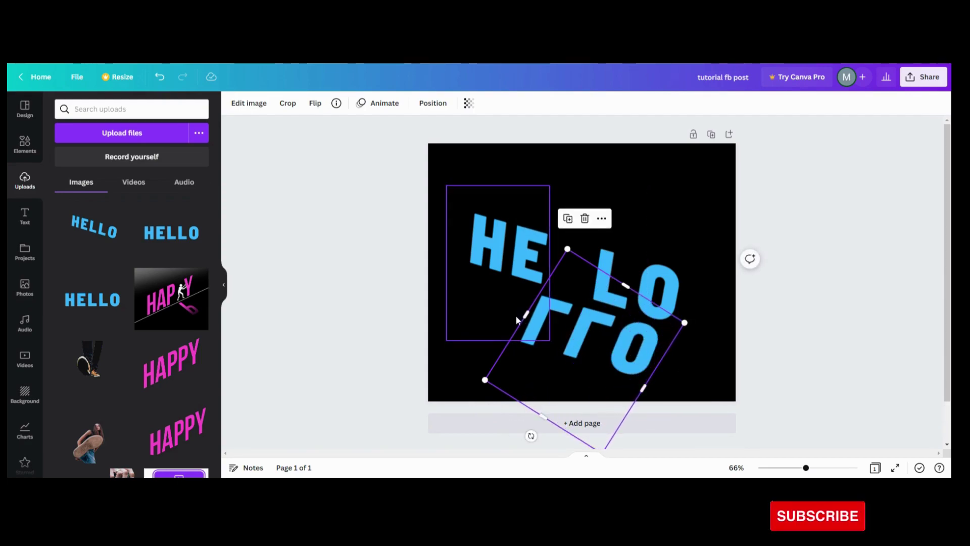
drag(529, 313, 442, 307)
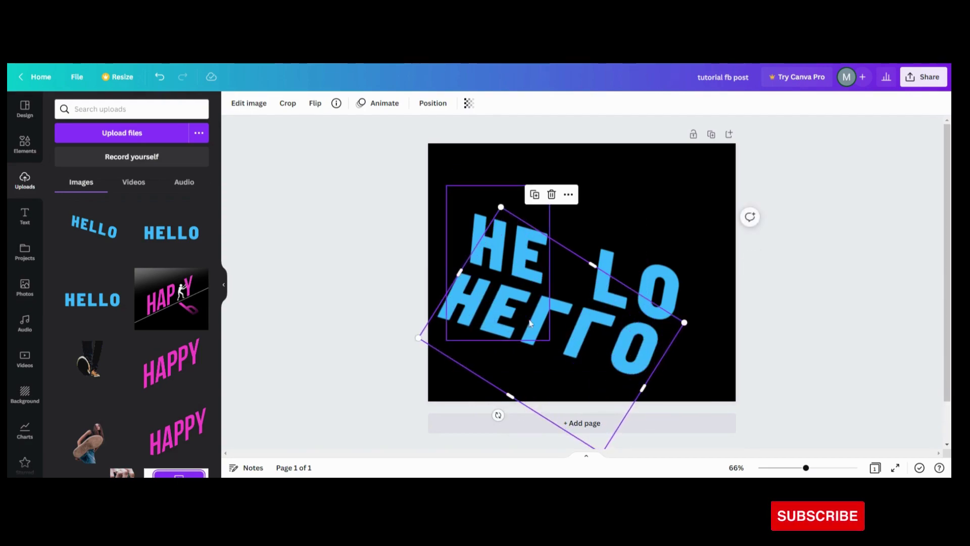
drag(539, 322, 543, 321)
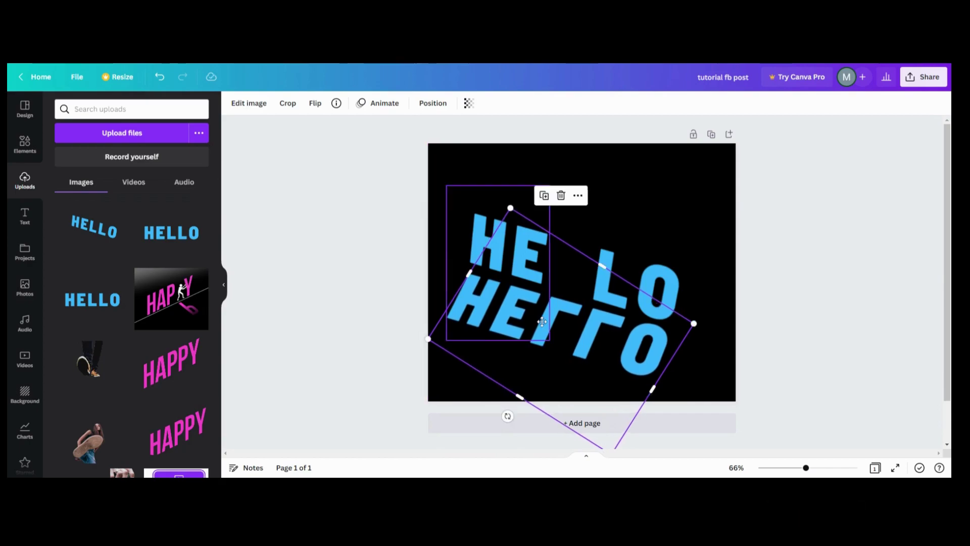
drag(469, 274, 533, 310)
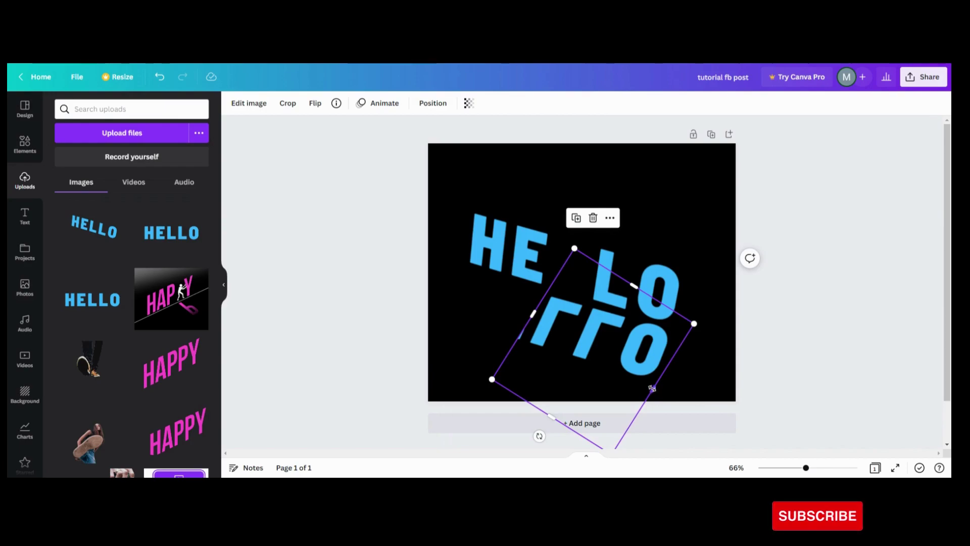
drag(652, 388, 567, 343)
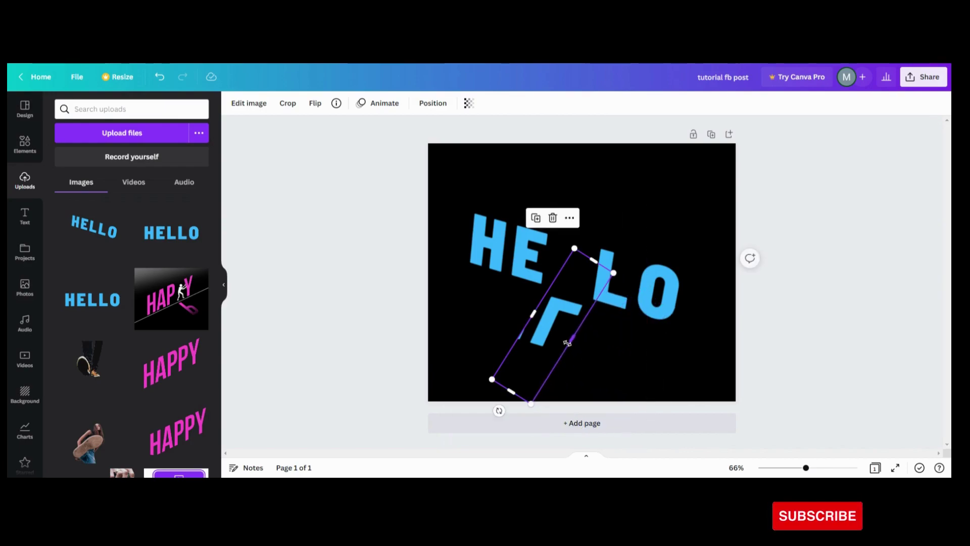
Duplicate the fallen L and widen the copy to reveal the full mirrored HELLO
click(536, 219)
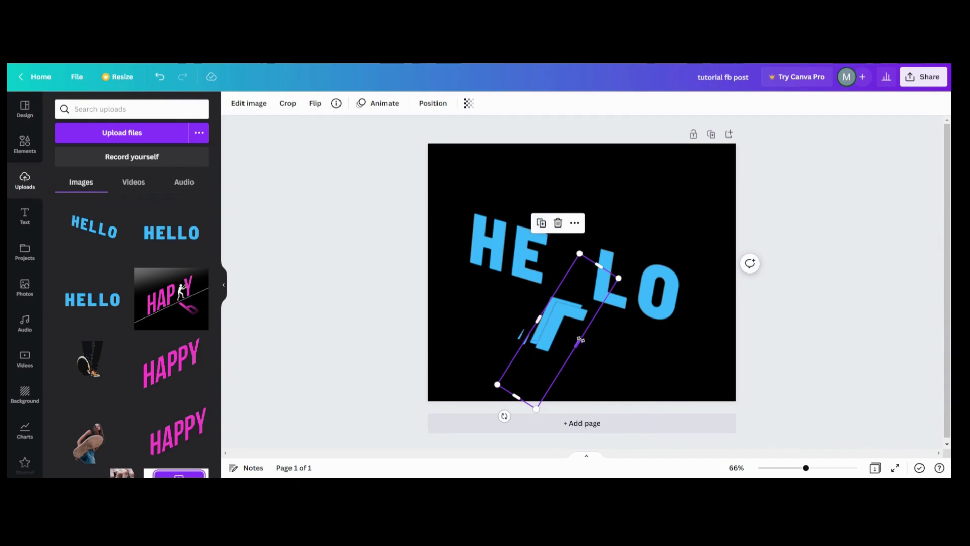
drag(581, 340, 687, 366)
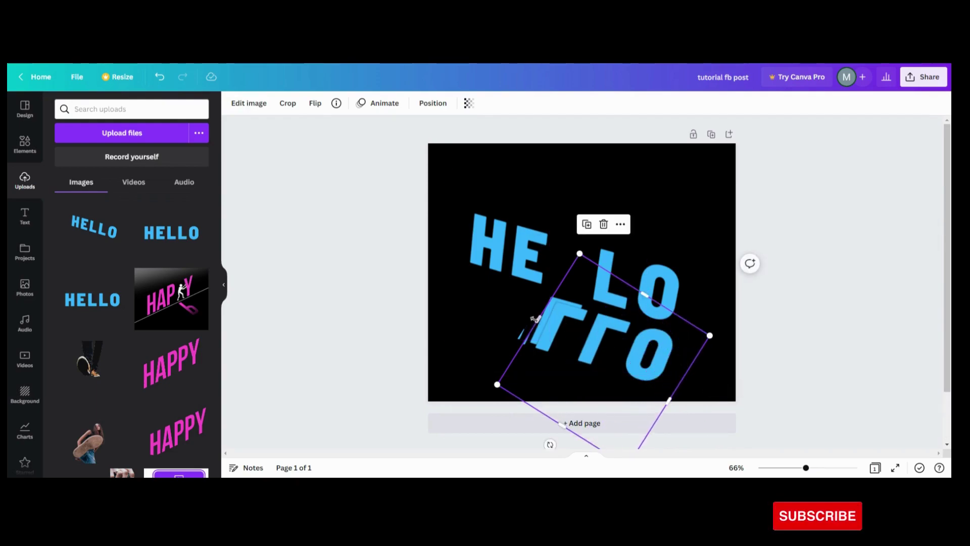
drag(536, 316, 453, 283)
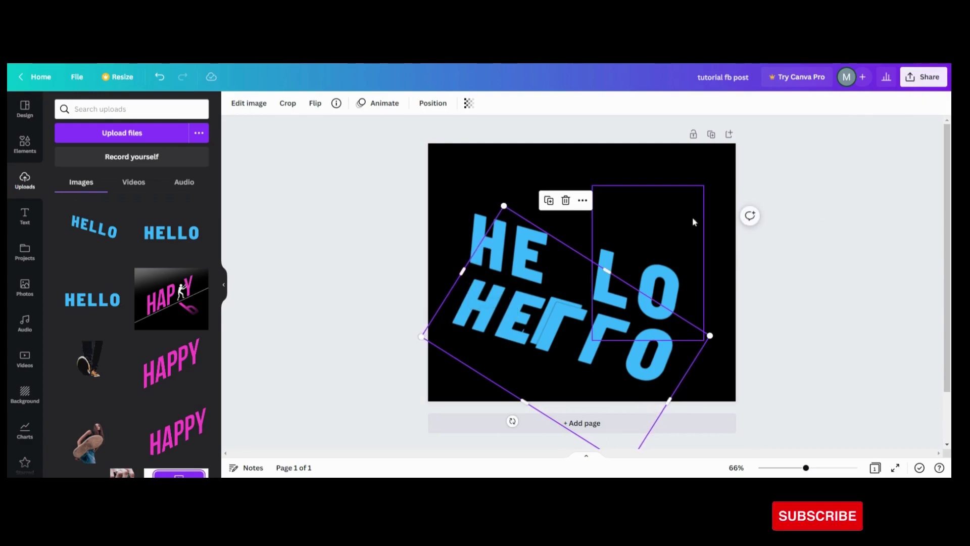
Fade the copy to about 24 transparency and position it beneath the HE LO word
click(467, 104)
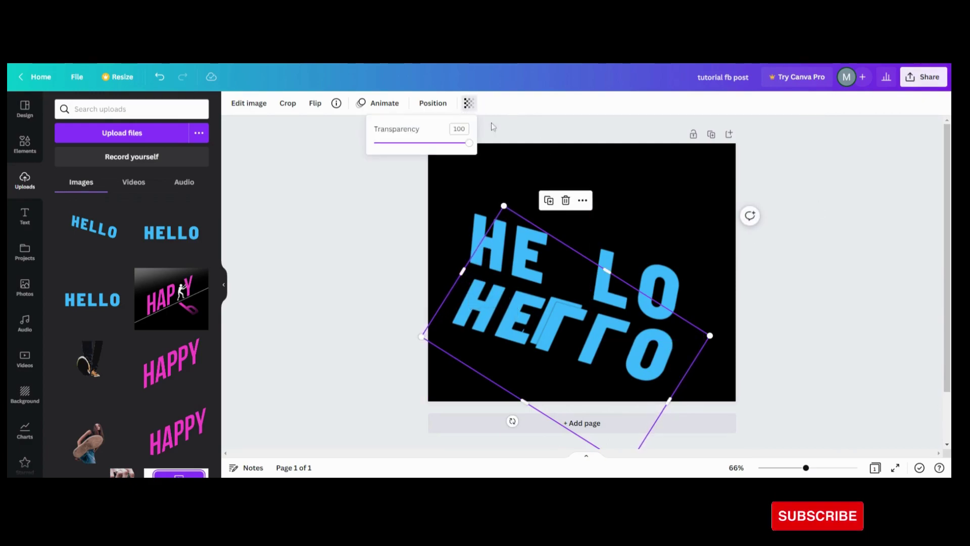
drag(467, 146, 398, 142)
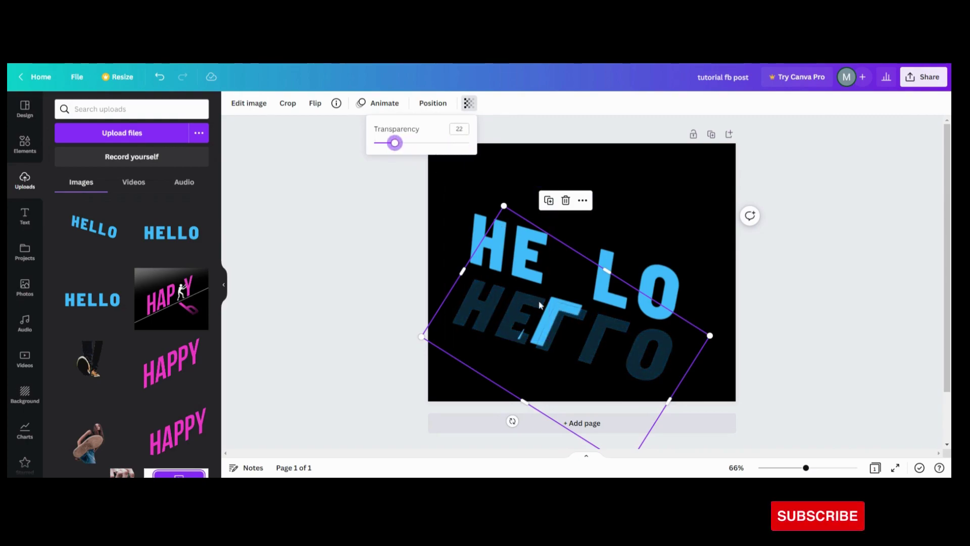
drag(555, 318, 596, 248)
click(562, 345)
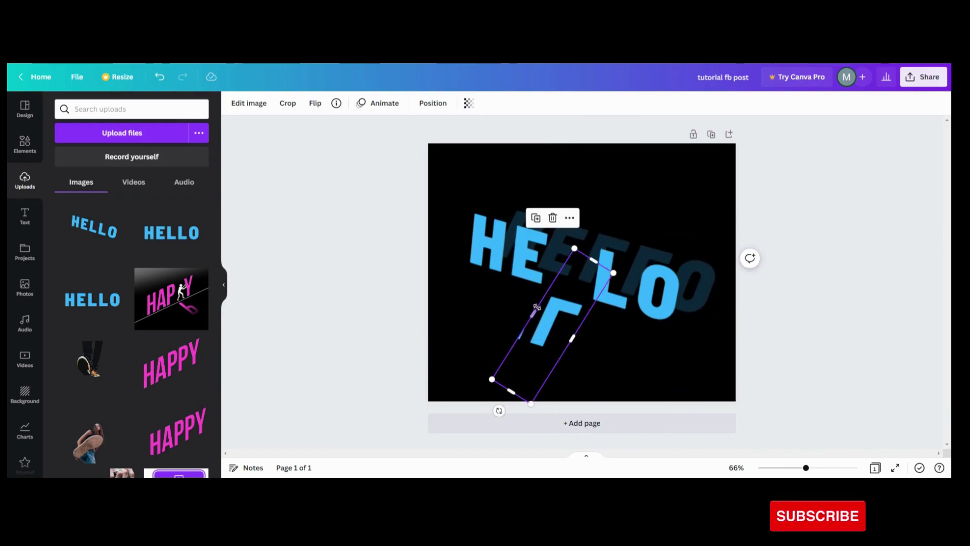
click(541, 320)
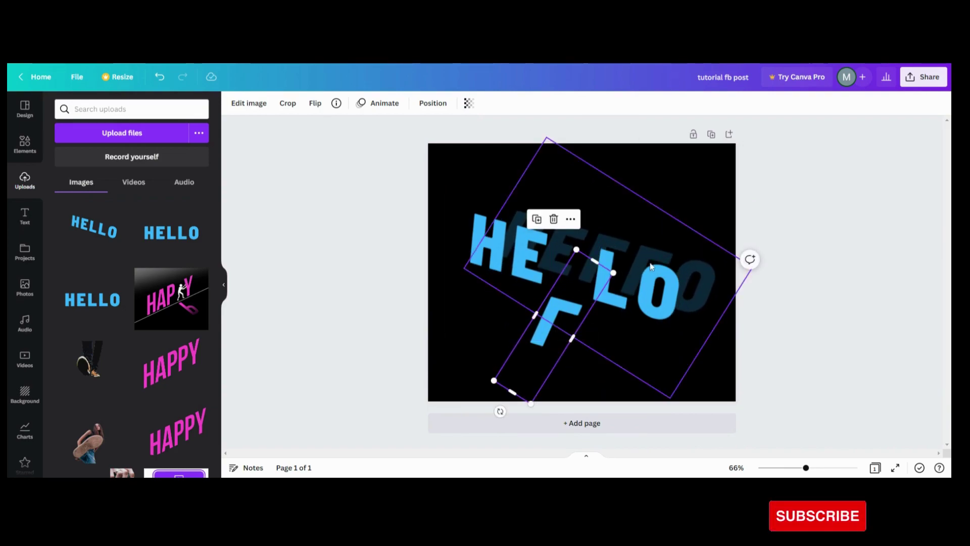
drag(643, 252, 598, 320)
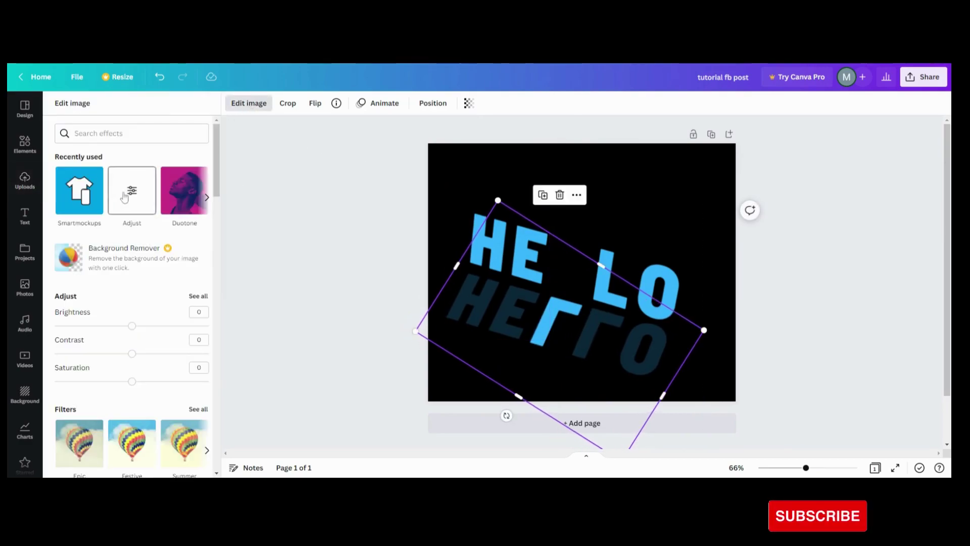
Set the shadow copy's Blur adjustment to 22 in the Edit image panel
click(128, 197)
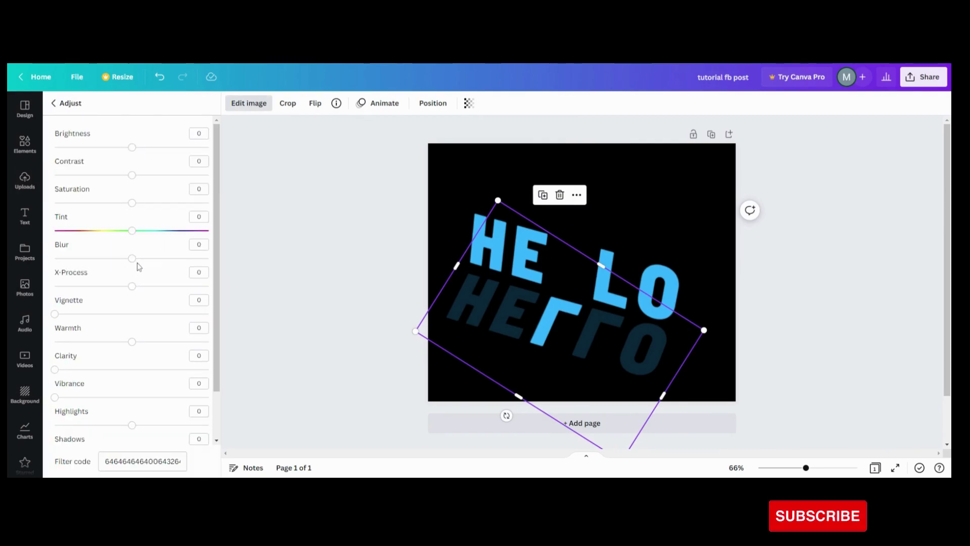
drag(130, 262, 150, 271)
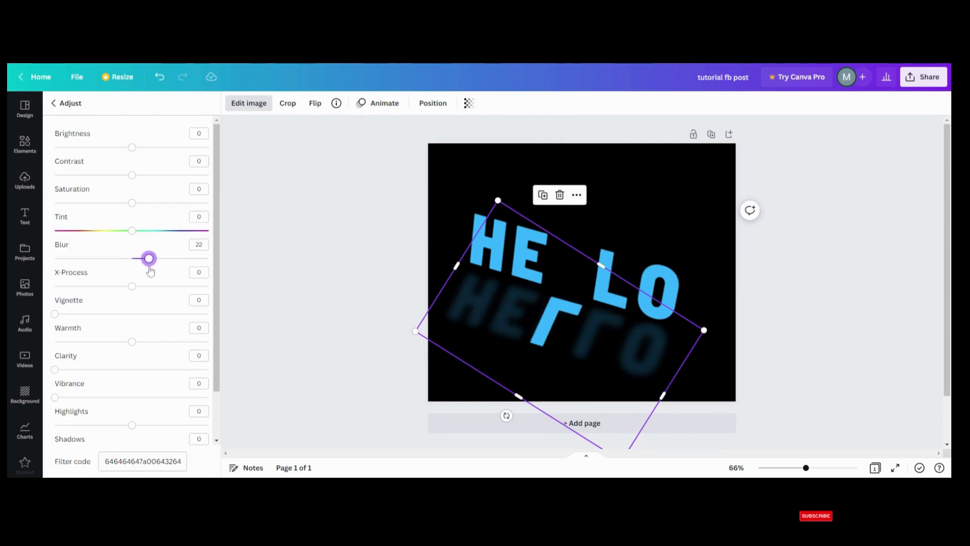
key(Escape)
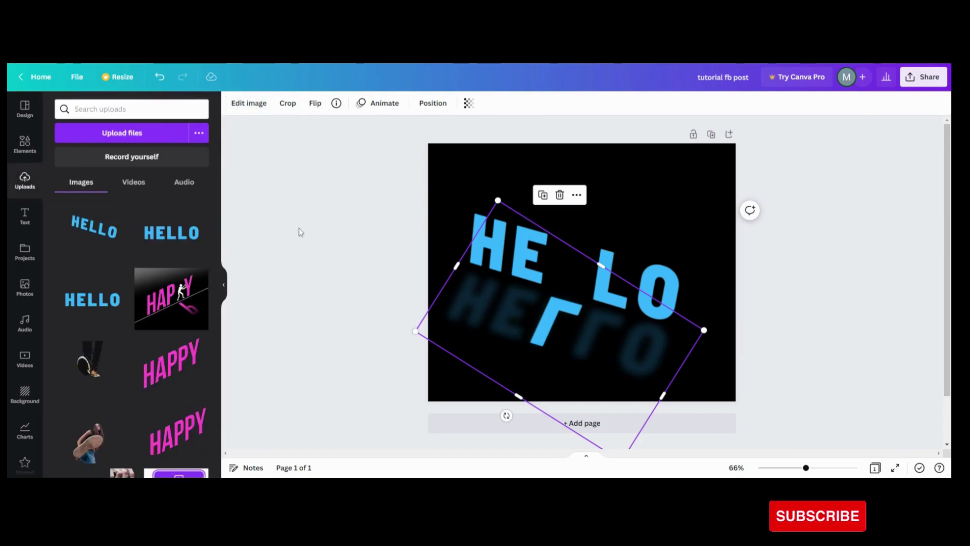
Find the kicking woman photo in Uploads and drop it onto the HELLO design
click(25, 288)
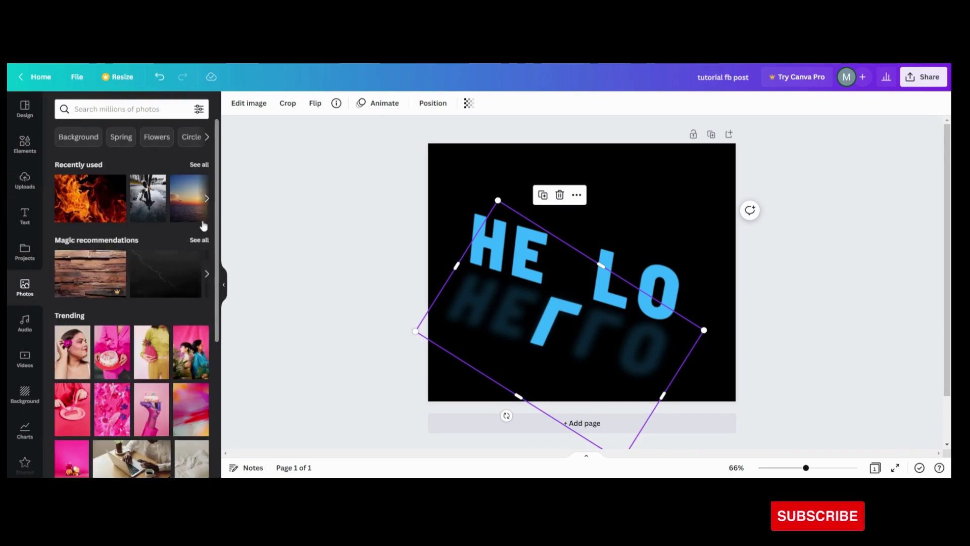
click(207, 199)
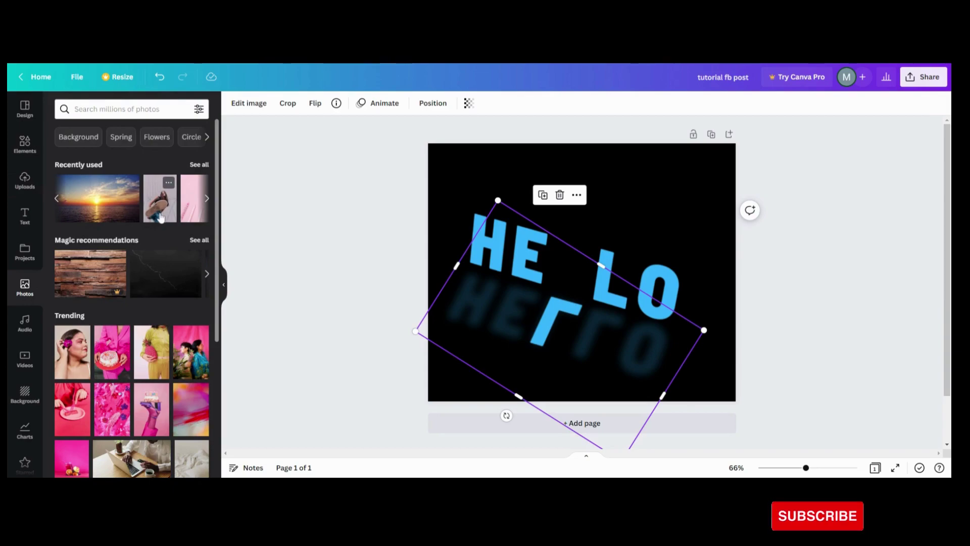
click(24, 182)
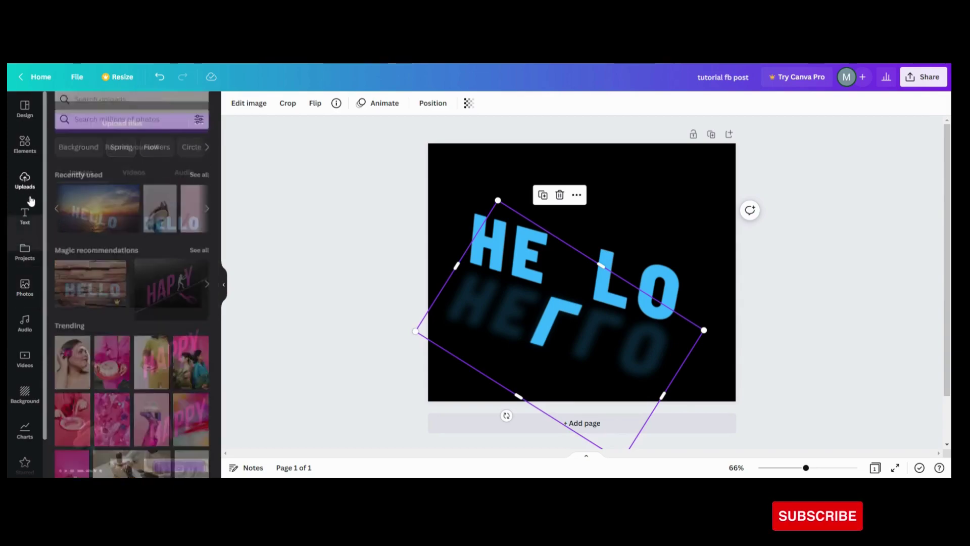
scroll(103, 329, down, 4)
scroll(103, 345, up, 2)
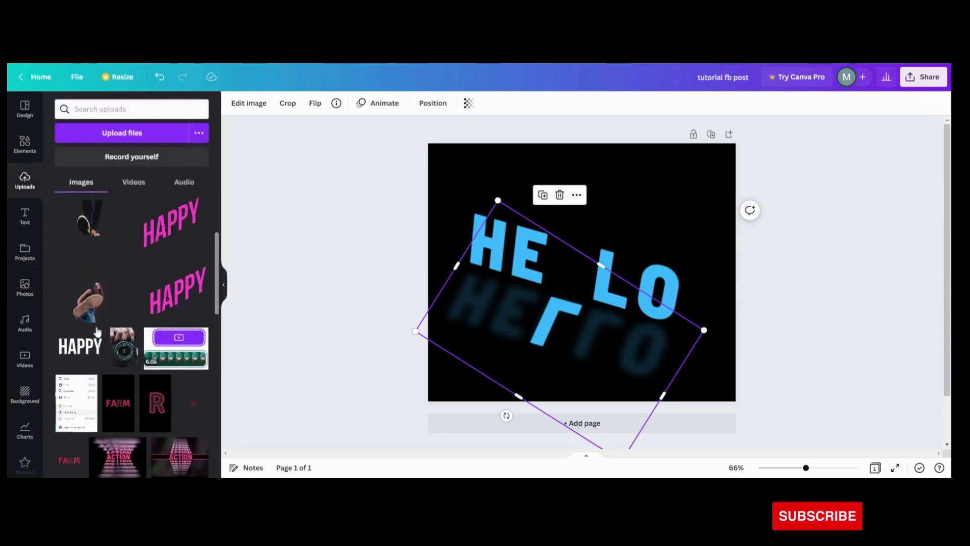
drag(102, 348, 582, 249)
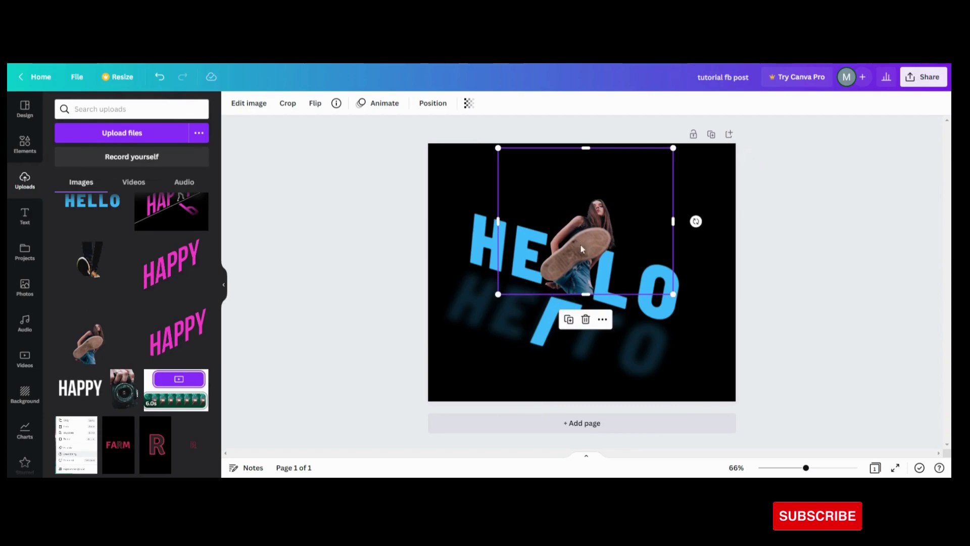
Shrink the photo above the word gap and replace it with the foot image
drag(499, 146, 526, 174)
drag(569, 236, 595, 246)
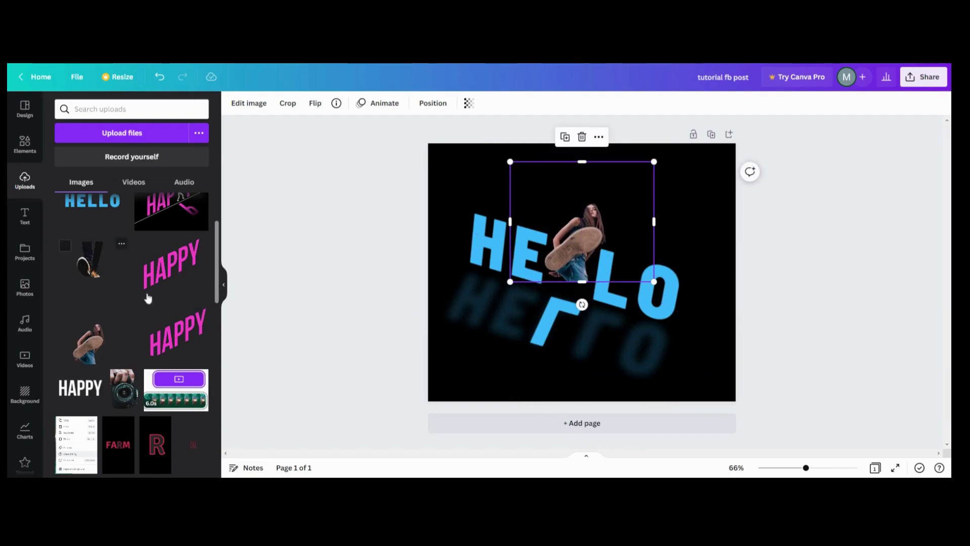
drag(148, 298, 571, 257)
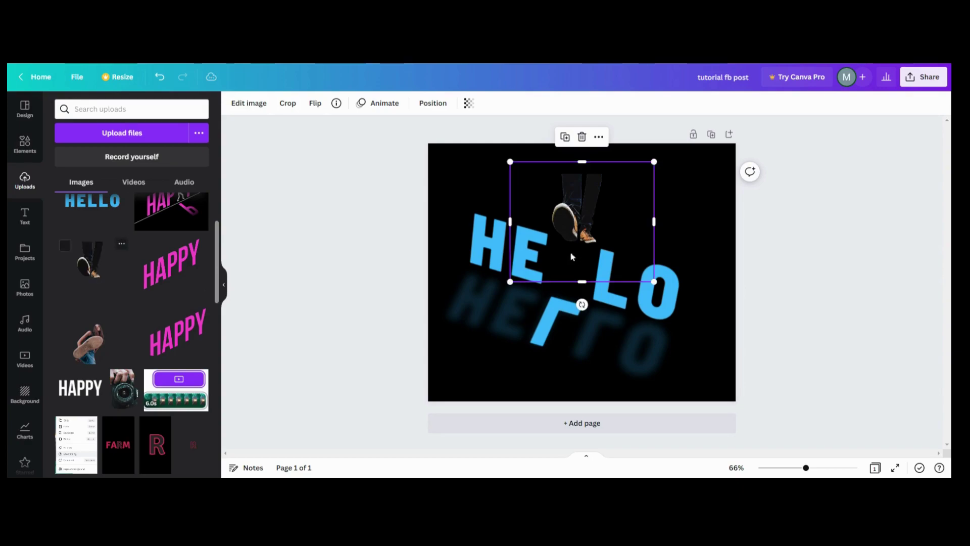
click(284, 336)
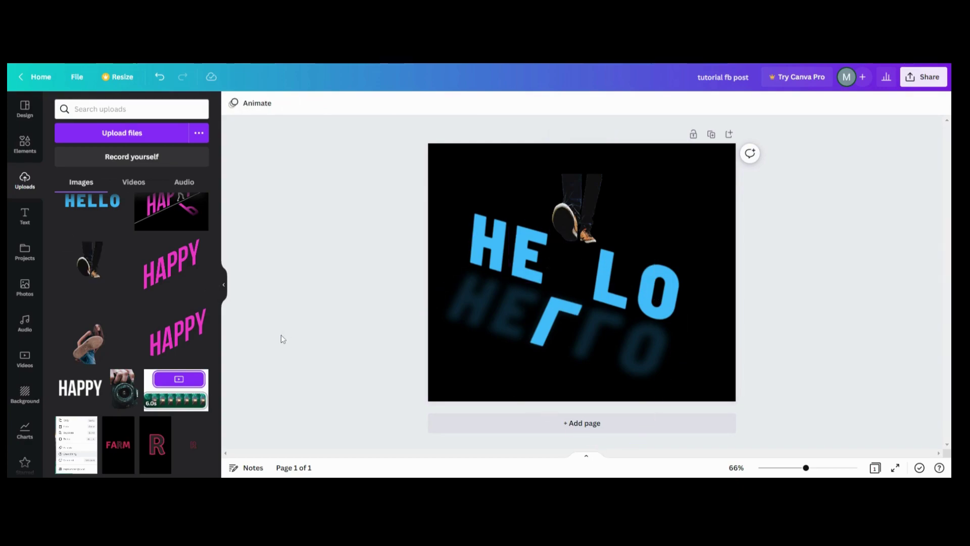